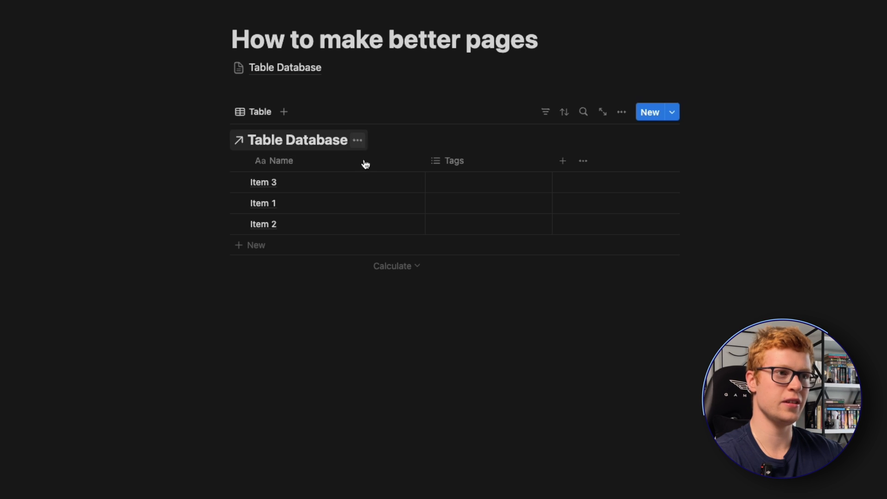
- Insert a callout block above the inline table and title it "Table Database"
{"action": "left_click", "coordinate": [345, 290]}
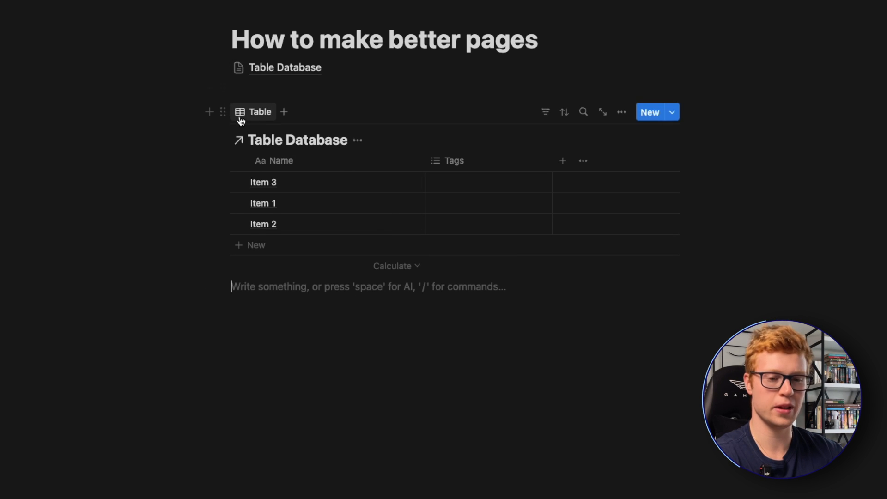
{"action": "left_click", "coordinate": [260, 94]}
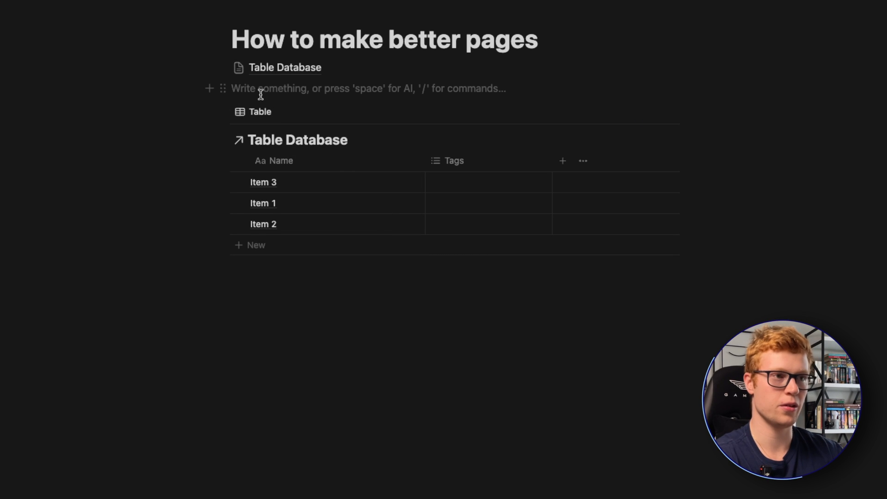
{"action": "key", "text": "Return"}
{"action": "key", "text": "Return"}
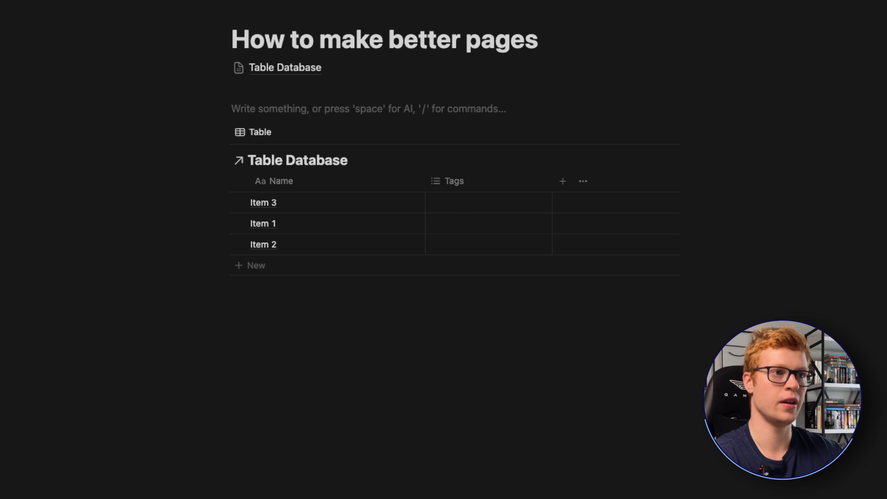
{"action": "type", "text": "/cal"}
{"action": "key", "text": "Return"}
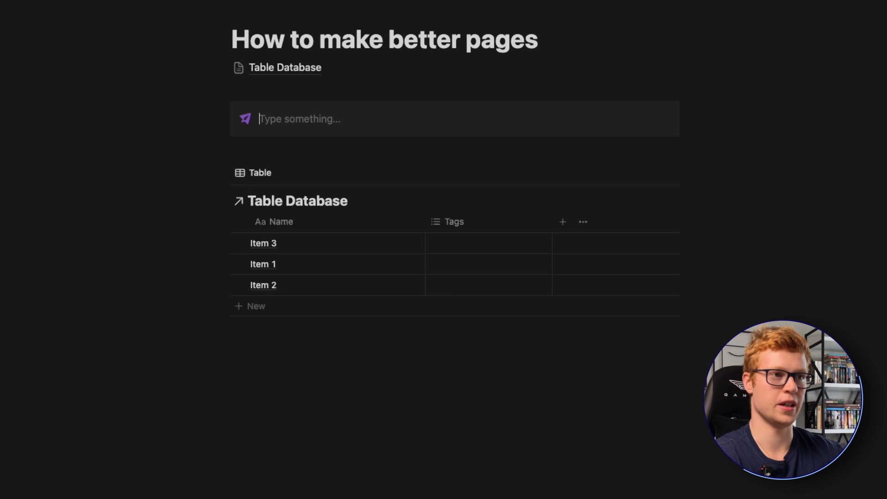
{"action": "type", "text": "Tab"}
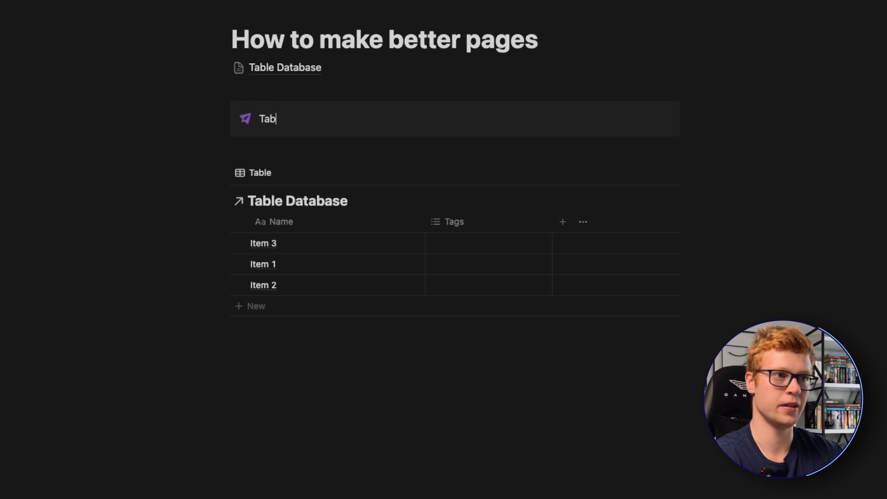
{"action": "type", "text": "le Tabl"}
{"action": "key", "text": "BackSpace"}
{"action": "key", "text": "BackSpace"}
{"action": "key", "text": "BackSpace"}
{"action": "key", "text": "BackSpace"}
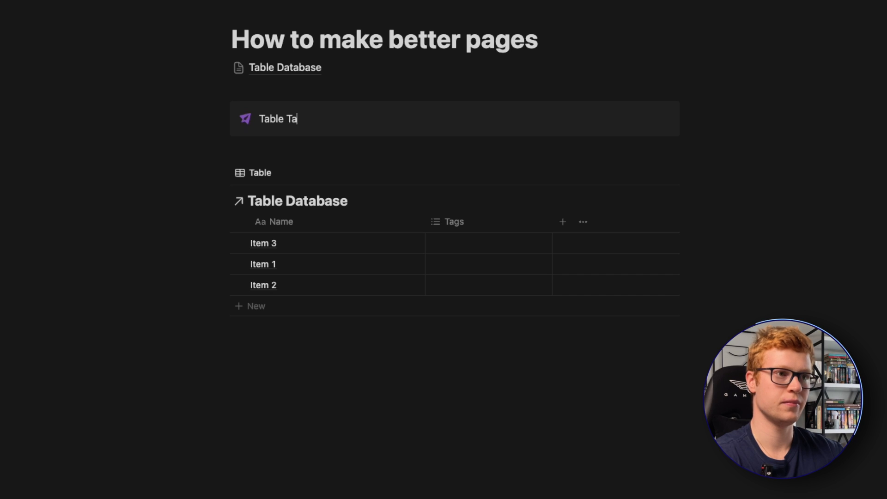
{"action": "type", "text": "Database"}
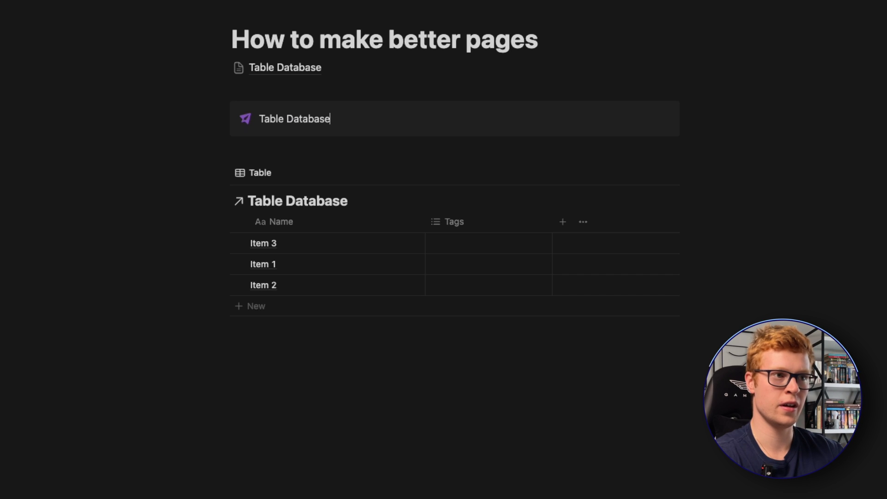
- Move the inline table into the Table Database callout and change the callout's icon to the table icon
{"action": "key", "text": "Return"}
{"action": "left_click_drag", "start_coordinate": [223, 192], "coordinate": [302, 131]}
{"action": "left_click", "coordinate": [246, 119]}
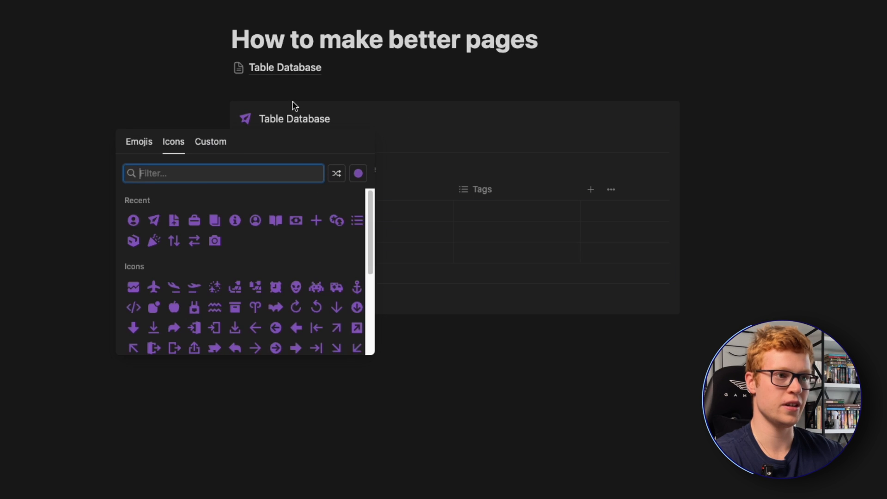
{"action": "type", "text": "table"}
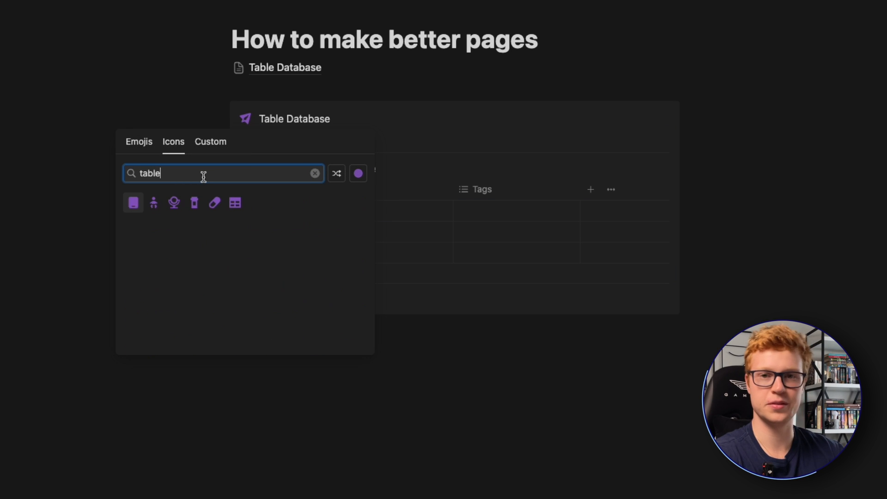
{"action": "left_click", "coordinate": [235, 203]}
{"action": "left_click", "coordinate": [435, 331]}
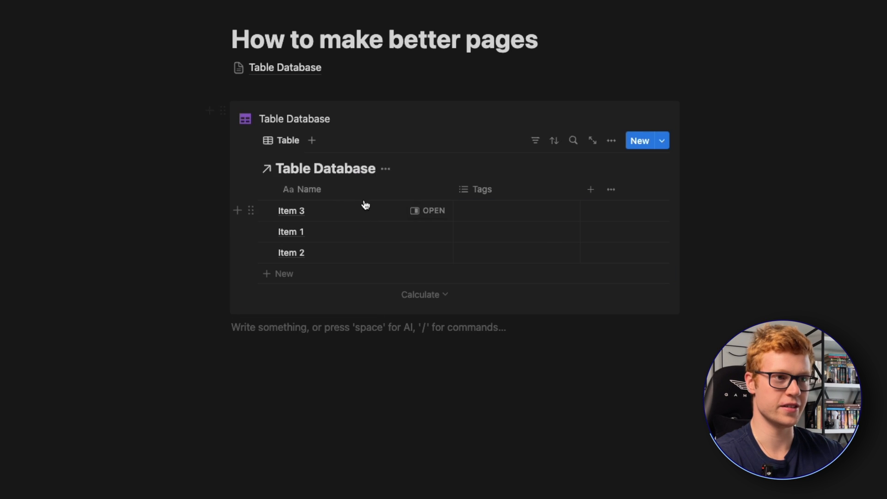
- Hide the database title of the table inside the callout and add empty lines below the callout
{"action": "left_click", "coordinate": [386, 170]}
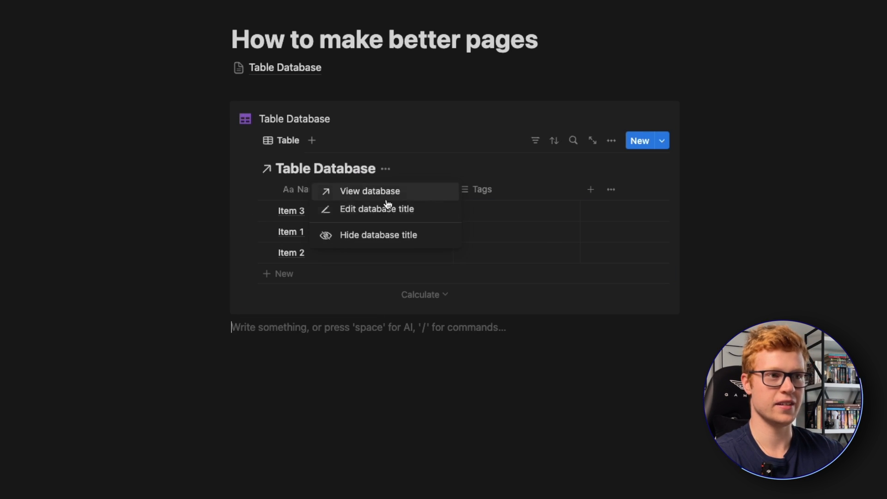
{"action": "left_click", "coordinate": [376, 234]}
{"action": "key", "text": "Return"}
{"action": "key", "text": "Return"}
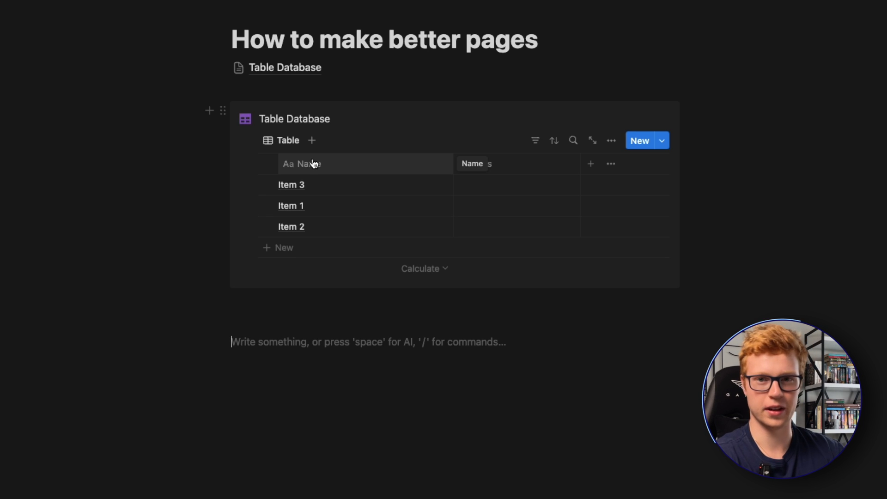
- Turn on full width for the page
{"action": "left_click", "coordinate": [858, 19]}
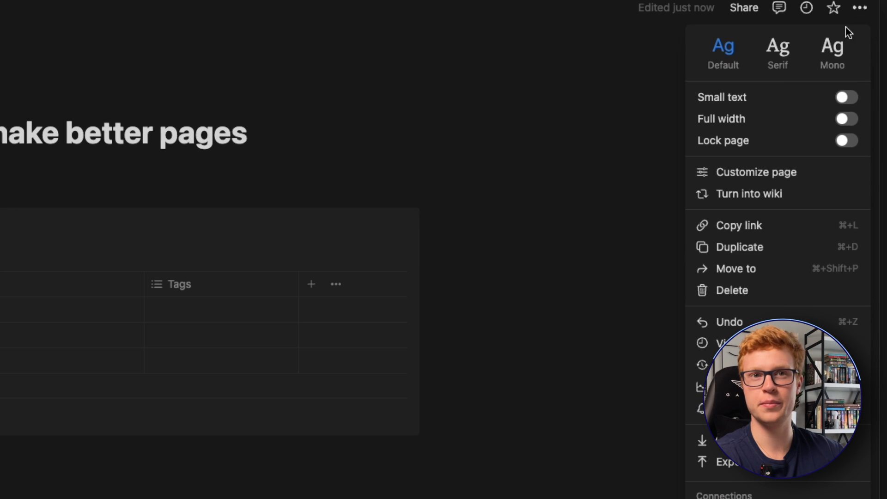
{"action": "left_click", "coordinate": [846, 119]}
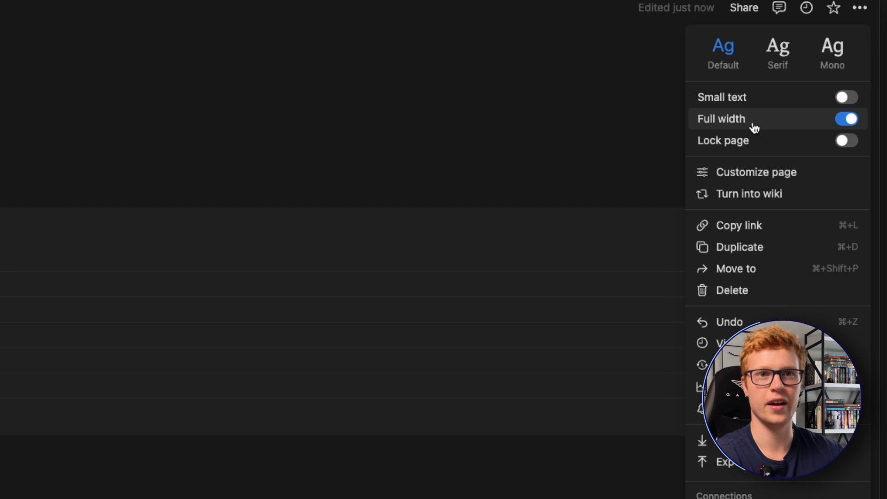
{"action": "left_click", "coordinate": [457, 257]}
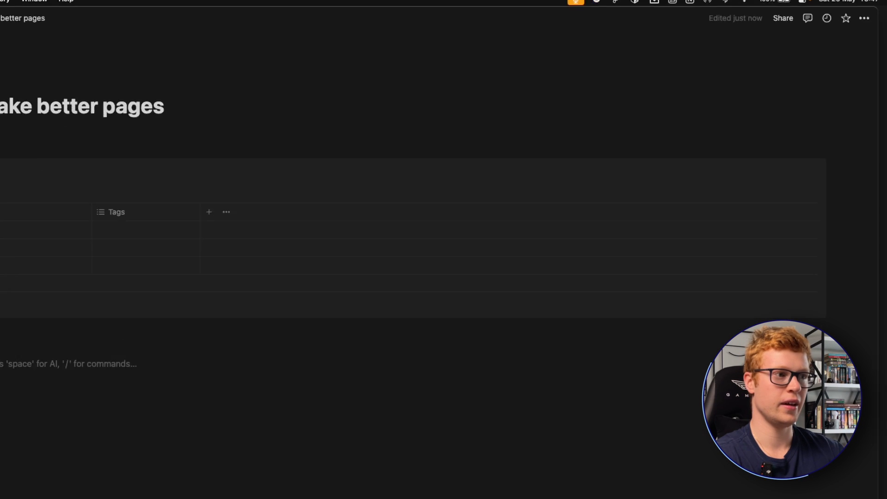
- Duplicate the Table Database callout and place the copy in a column to the right of the original
{"action": "left_click", "coordinate": [40, 148]}
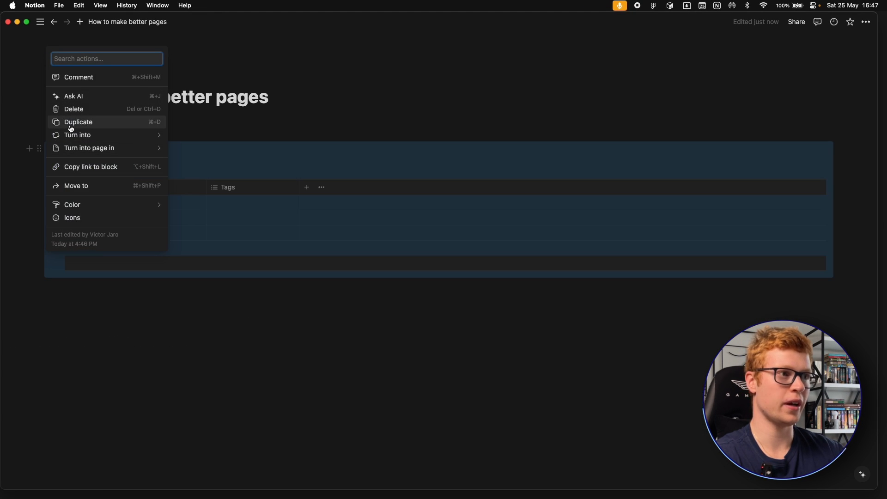
{"action": "left_click", "coordinate": [71, 125]}
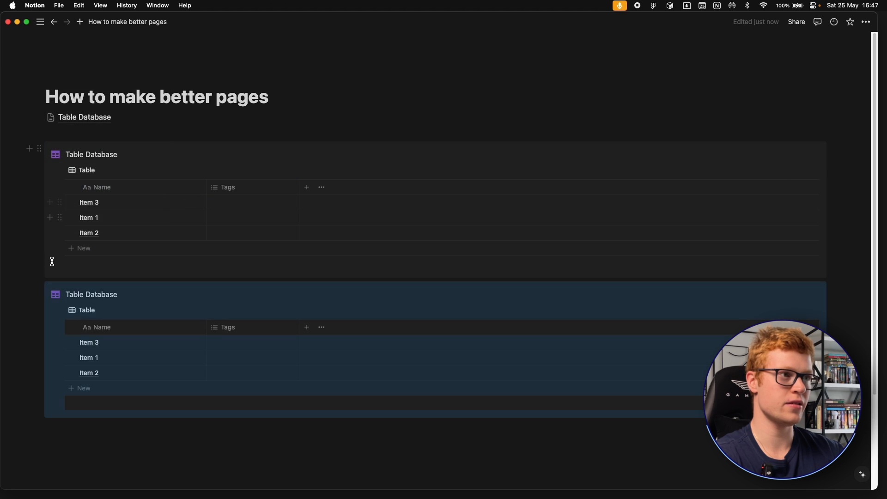
{"action": "left_click_drag", "start_coordinate": [39, 289], "coordinate": [828, 181]}
- Insert a callout below the two table callouts and title it "Quick Links"
{"action": "left_click", "coordinate": [418, 331]}
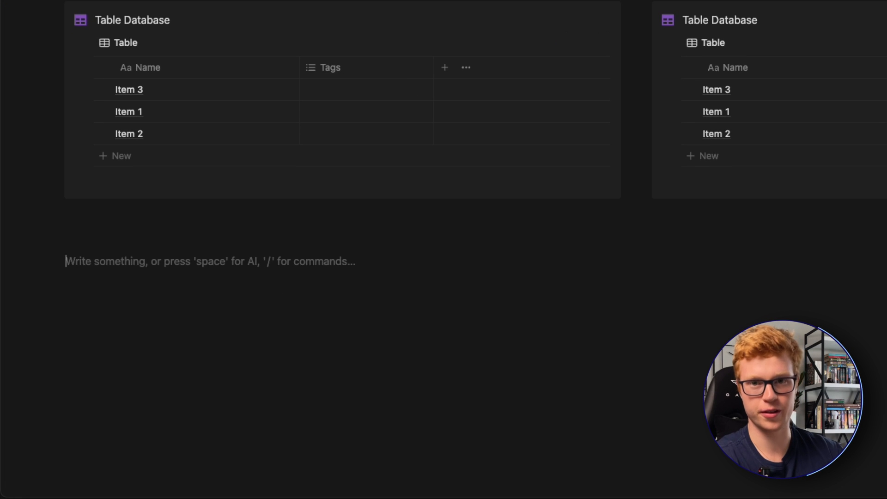
{"action": "type", "text": "/cal"}
{"action": "key", "text": "Return"}
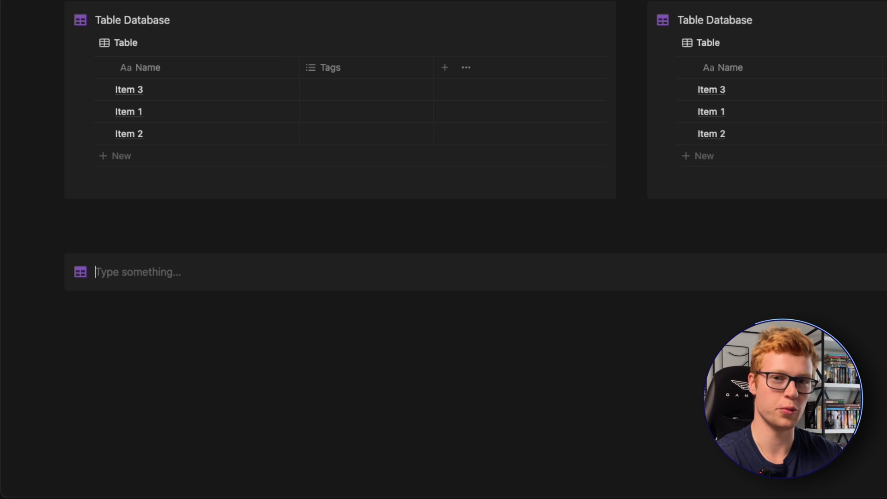
{"action": "type", "text": "Quick Links"}
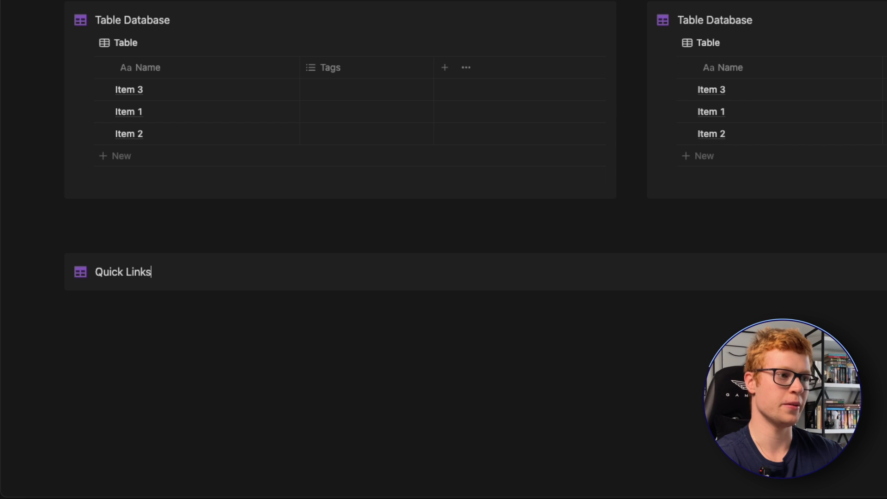
- Make the "Quick Links" title bold and colour it purple
{"action": "triple_click", "coordinate": [144, 271]}
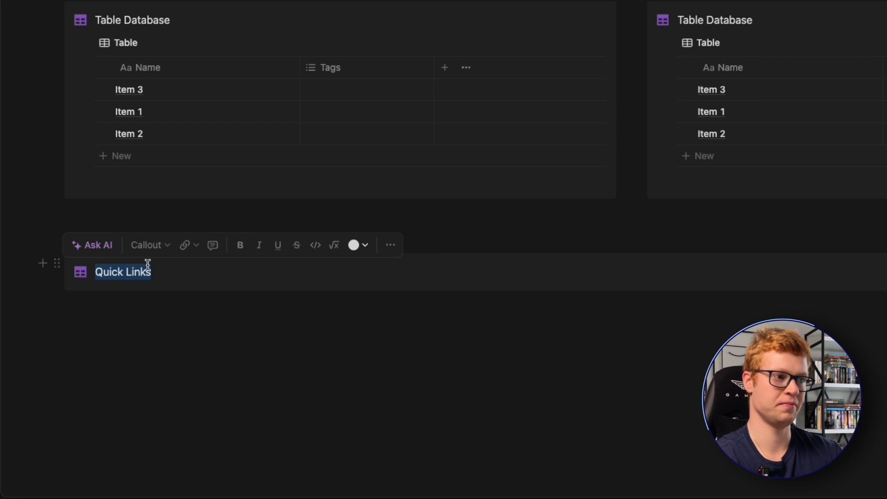
{"action": "key", "text": "super+b"}
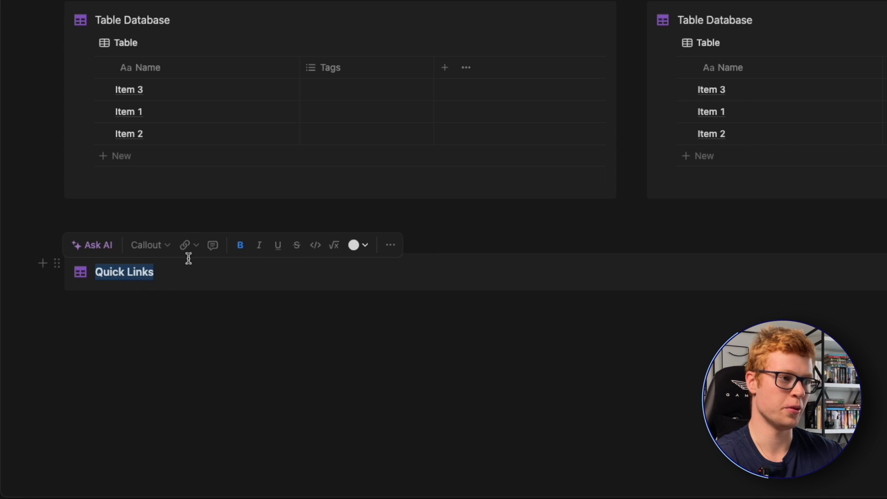
{"action": "left_click", "coordinate": [355, 245]}
{"action": "left_click", "coordinate": [359, 226]}
{"action": "left_click", "coordinate": [148, 276]}
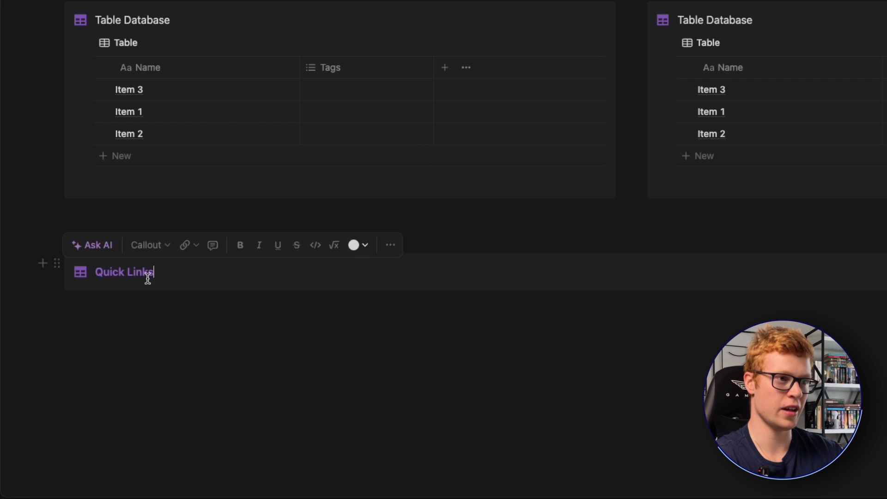
- Search the icons for "ligh" and set the Quick Links callout's icon to the lightning bolt
{"action": "left_click", "coordinate": [82, 271]}
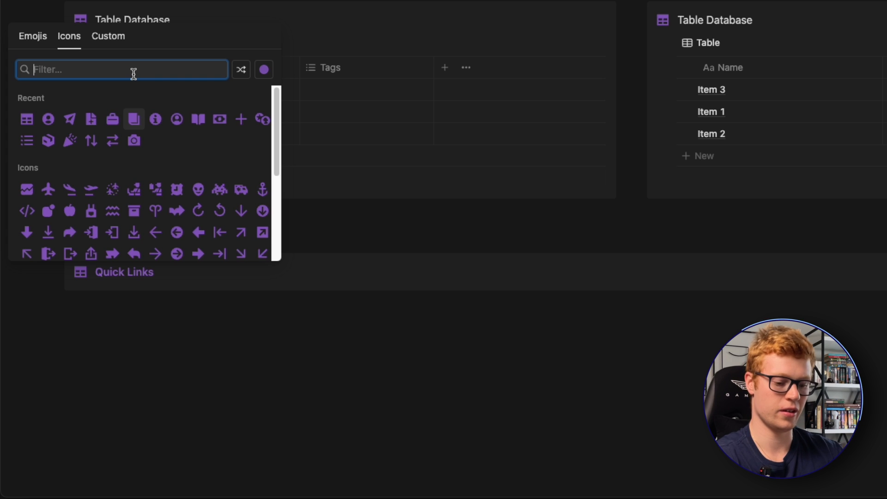
{"action": "type", "text": "ligh"}
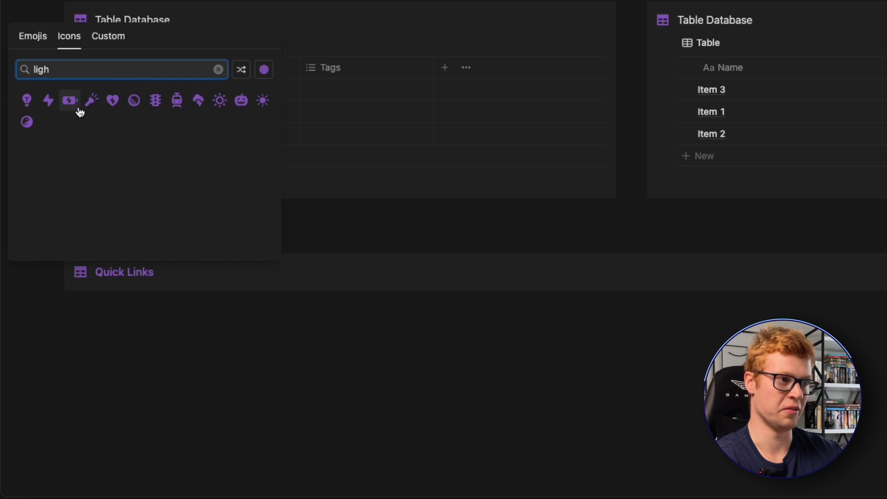
{"action": "left_click", "coordinate": [48, 101]}
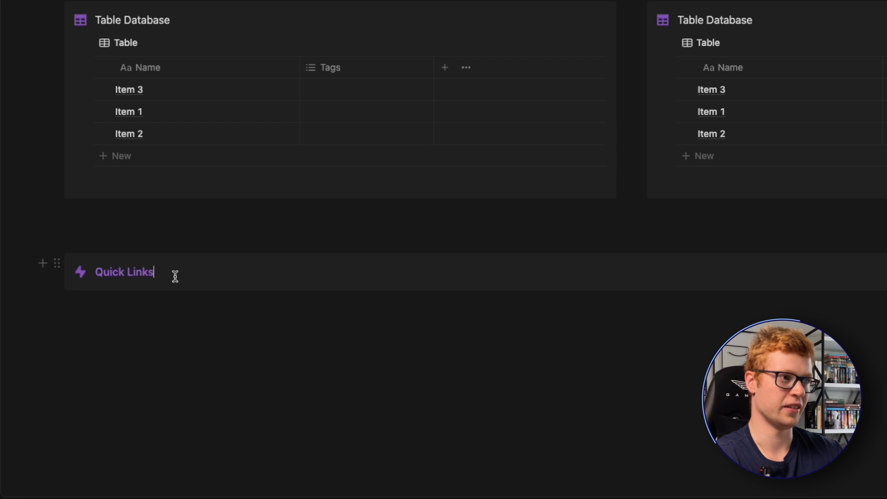
- Move the Table Database page link from under the page title into the Quick Links callout
{"action": "left_click", "coordinate": [176, 276]}
{"action": "left_click_drag", "start_coordinate": [146, 48], "coordinate": [161, 282]}
{"action": "left_click", "coordinate": [210, 357]}
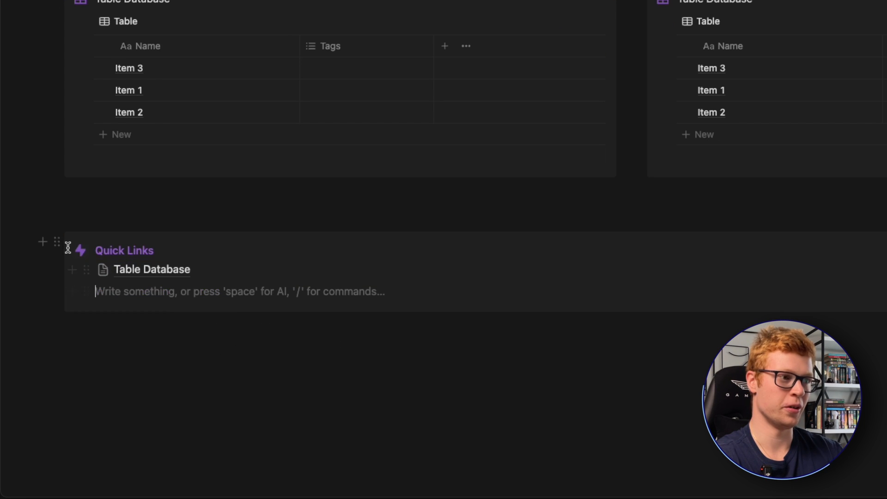
- Place the Quick Links callout in a column left of the table callouts and narrow it to about half its width
{"action": "left_click_drag", "start_coordinate": [56, 240], "coordinate": [39, 58]}
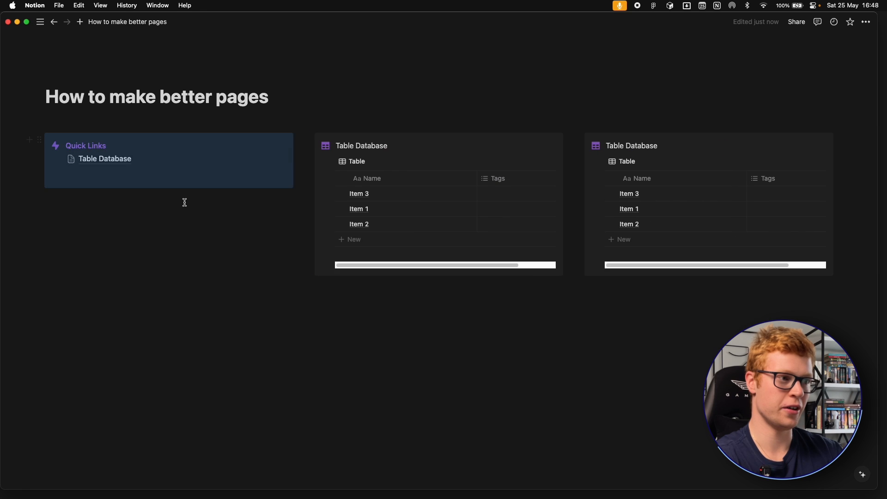
{"action": "left_click_drag", "start_coordinate": [300, 172], "coordinate": [166, 170]}
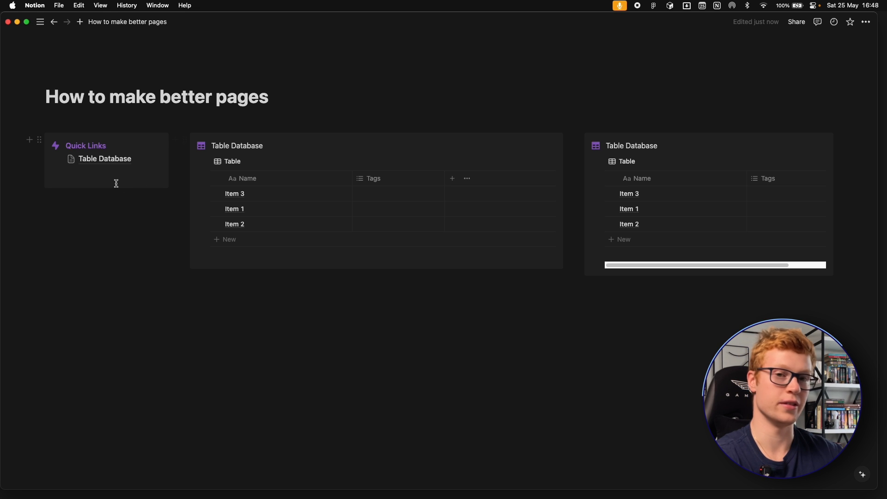
- Add a Heading 2 reading "Dashboard Essentials" above the row of callouts
{"action": "left_click", "coordinate": [204, 326]}
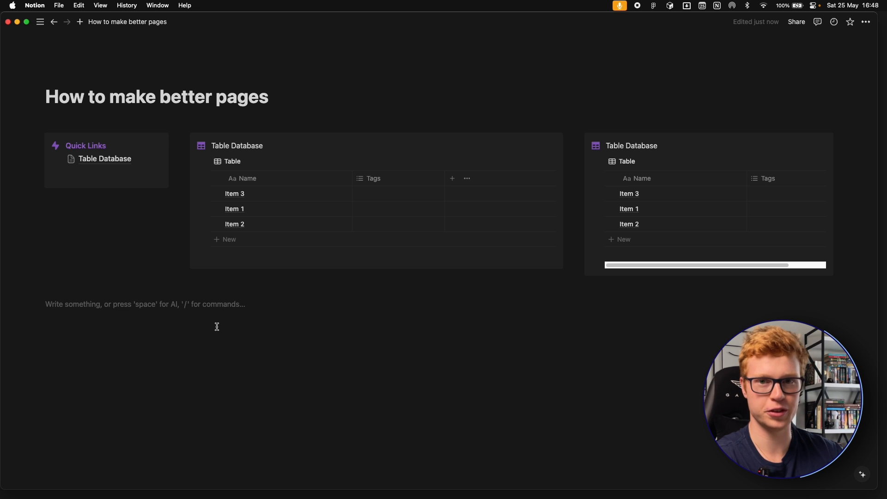
{"action": "key", "text": "Return"}
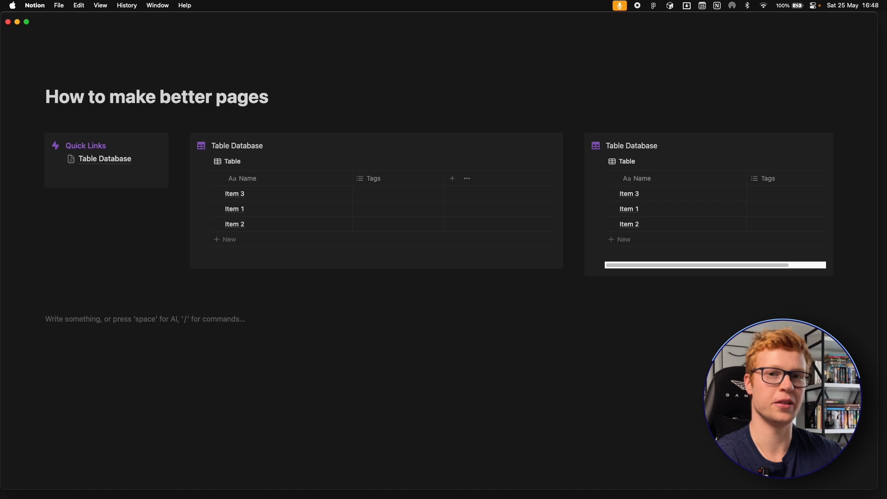
{"action": "key", "text": "super+shift+Up"}
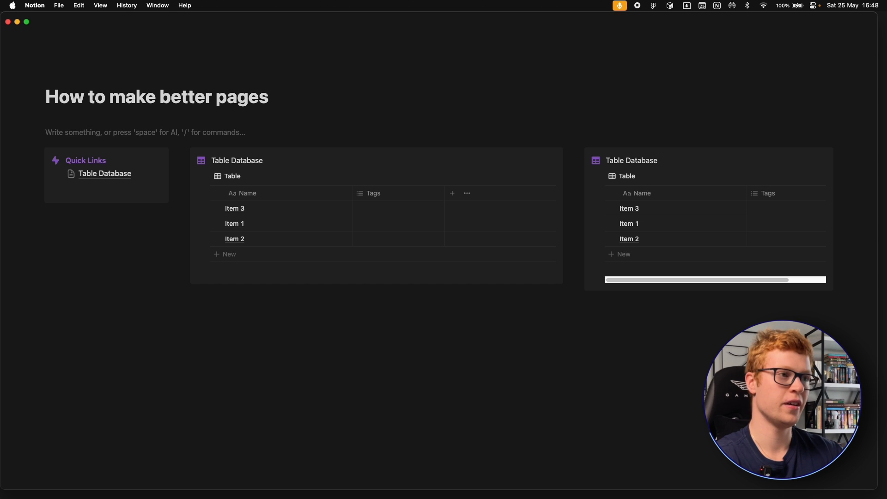
{"action": "type", "text": "/h2"}
{"action": "key", "text": "Return"}
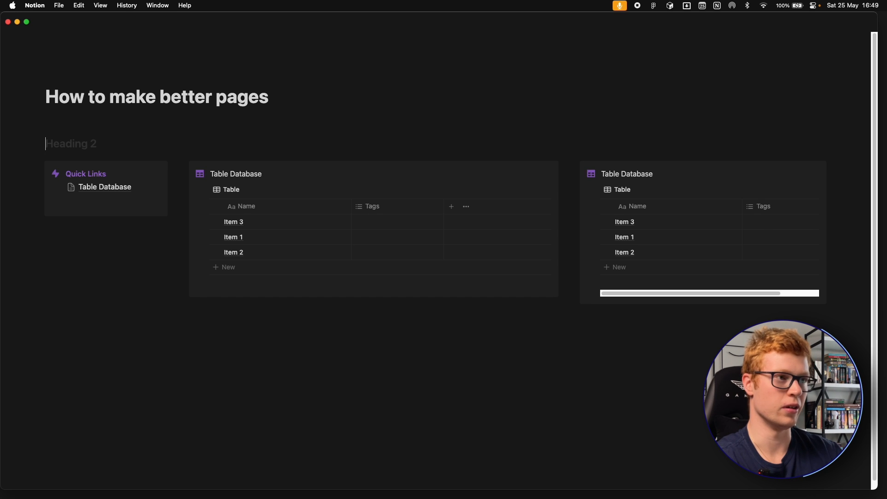
{"action": "type", "text": "Dashboar"}
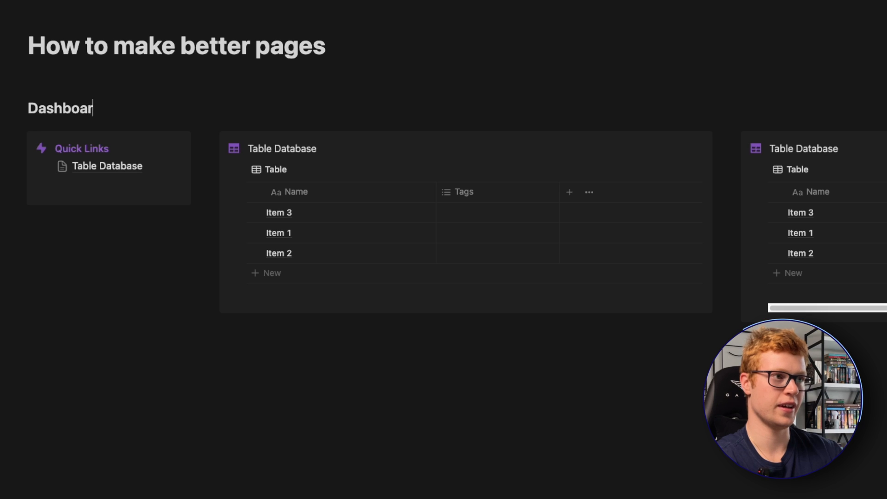
{"action": "type", "text": "d Essentials"}
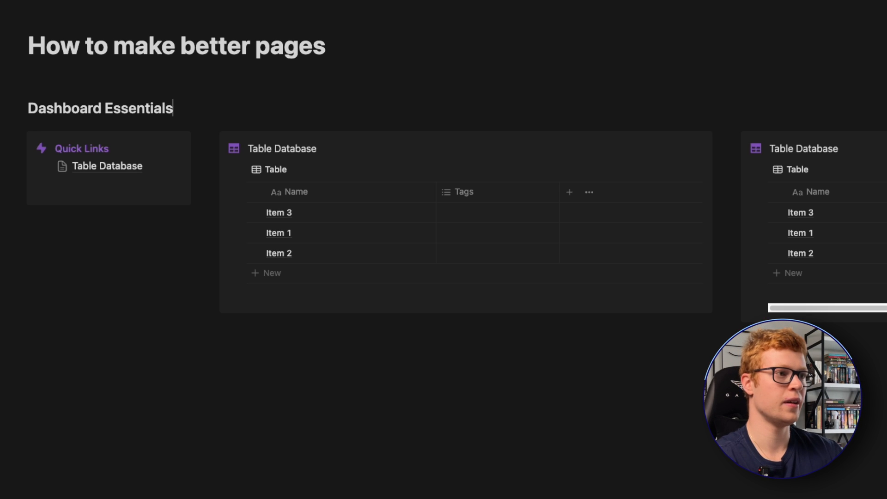
- Add a Heading 2 reading "Notes Essentials" below the row of callouts
{"action": "left_click", "coordinate": [221, 400]}
{"action": "type", "text": "/h2"}
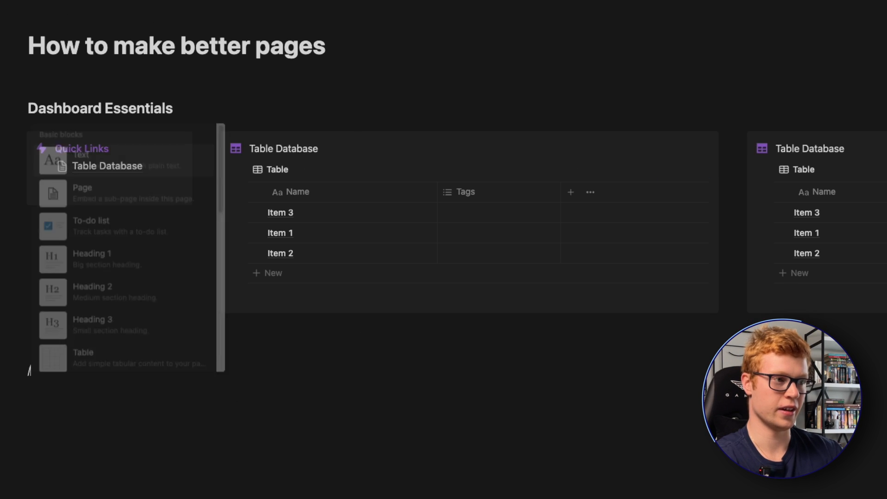
{"action": "key", "text": "Return"}
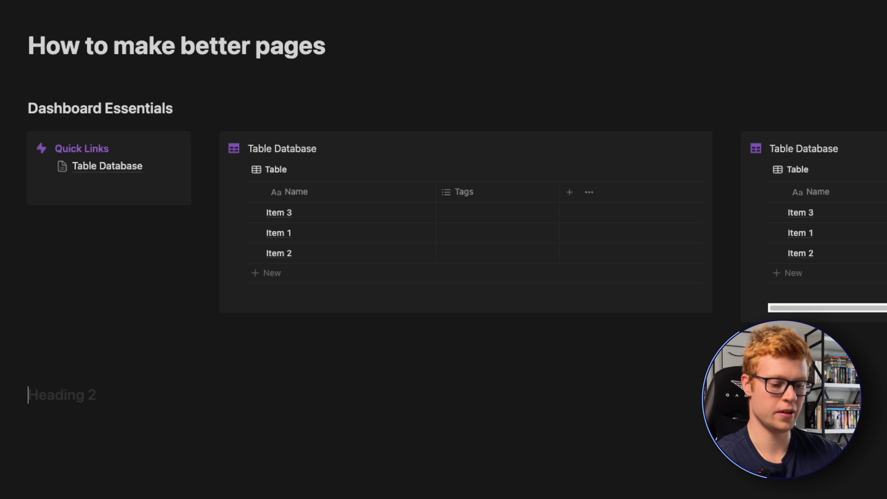
{"action": "type", "text": "Notes Essentials"}
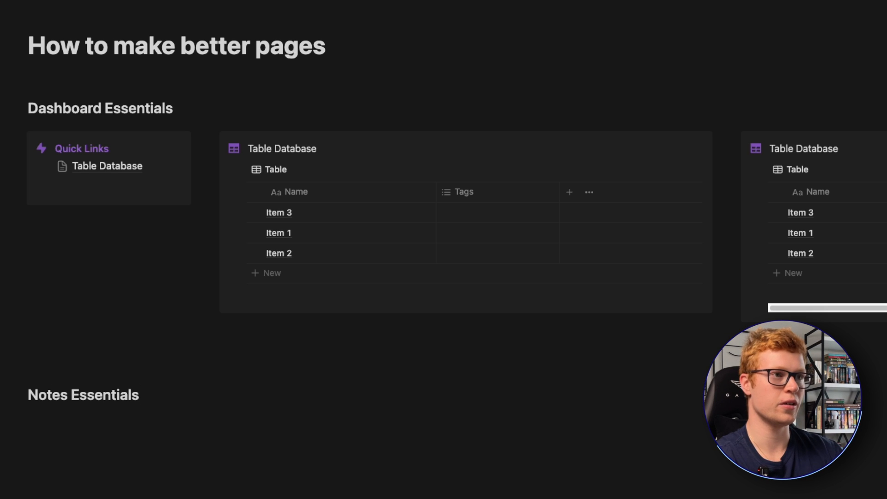
- Insert a table of contents on a new line directly under the page title
{"action": "left_click", "coordinate": [365, 56]}
{"action": "key", "text": "Return"}
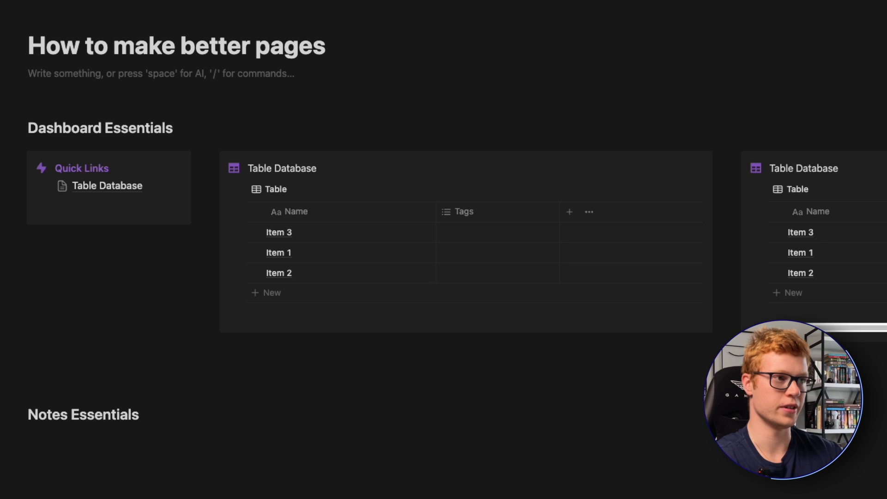
{"action": "type", "text": "/table"}
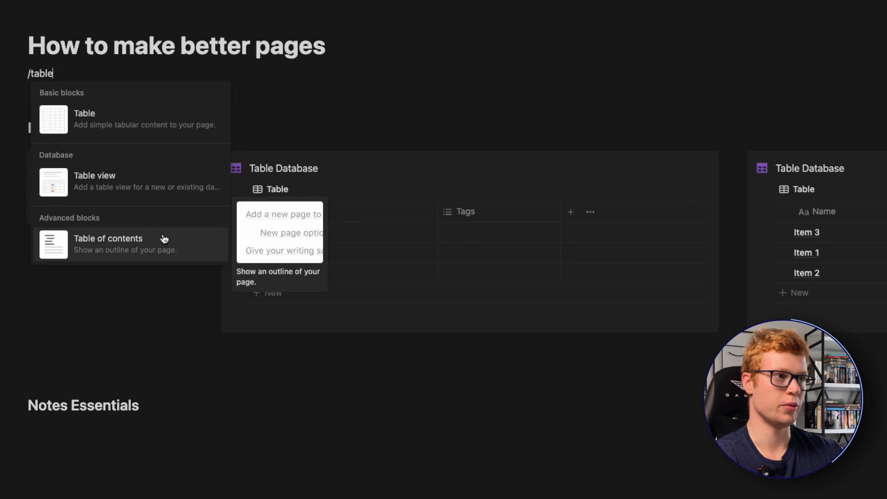
{"action": "left_click", "coordinate": [164, 239]}
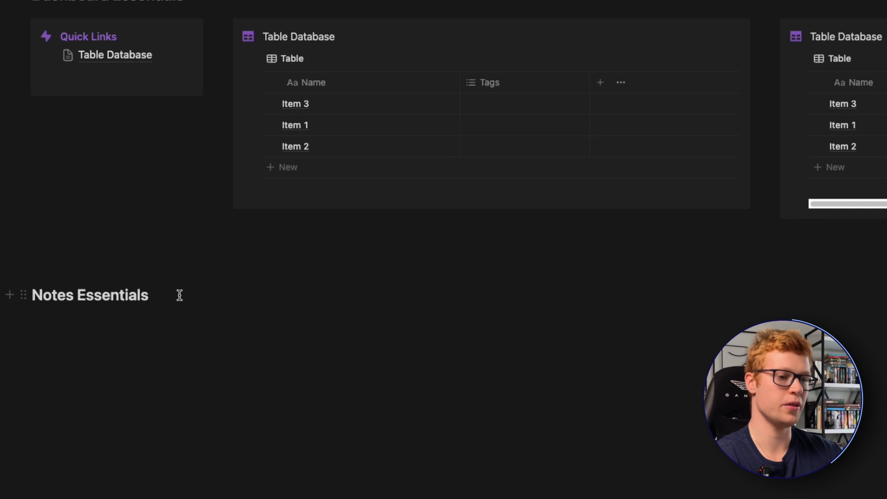
- Add a Heading 3 reading "Quote Blocks" under the Notes Essentials heading
{"action": "left_click", "coordinate": [180, 296]}
{"action": "key", "text": "Return"}
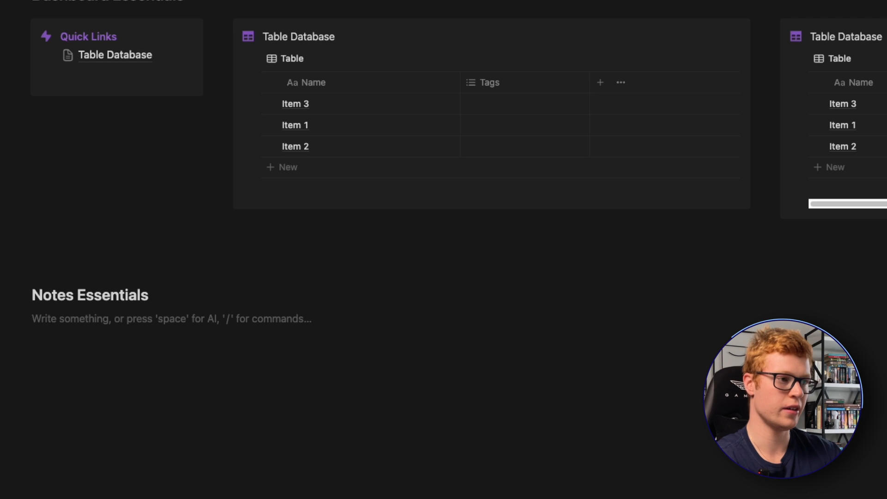
{"action": "type", "text": "/h3"}
{"action": "key", "text": "Return"}
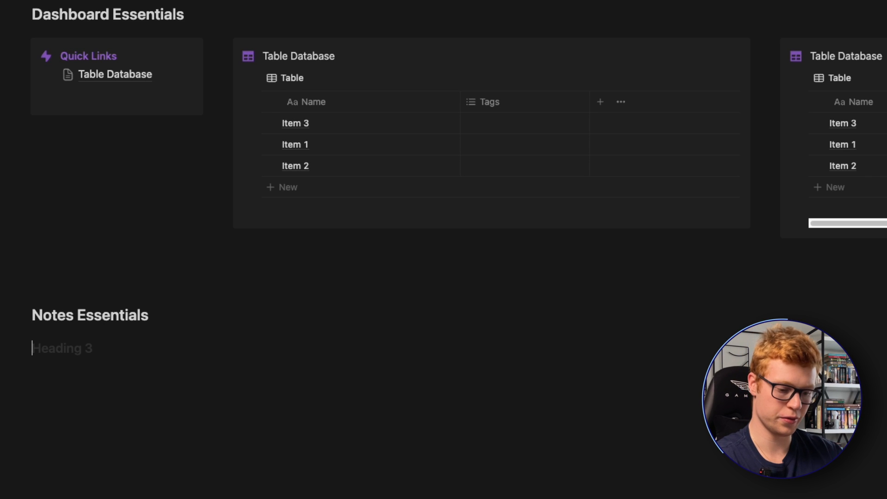
{"action": "type", "text": "Quote"}
{"action": "type", "text": " Blokcs"}
{"action": "key", "text": "BackSpace"}
{"action": "key", "text": "BackSpace"}
{"action": "key", "text": "BackSpace"}
{"action": "type", "text": "cks"}
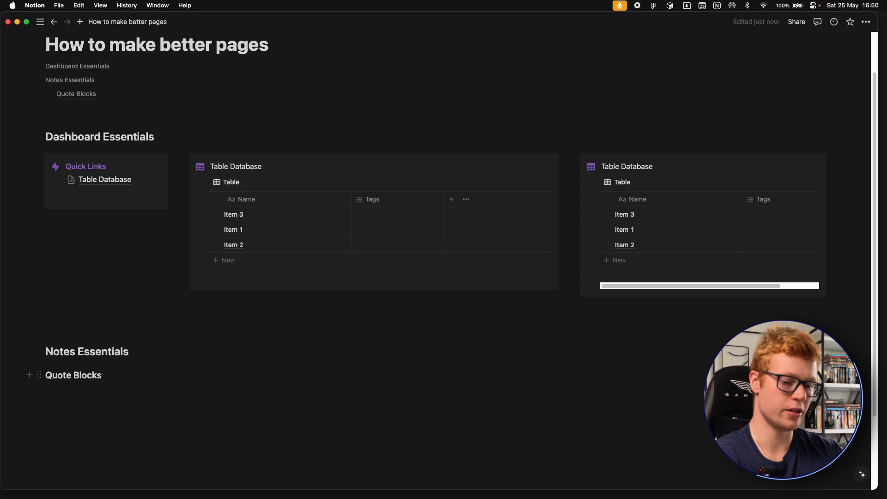
- Insert a divider line directly below the Quote Blocks heading
{"action": "key", "text": "Return"}
{"action": "type", "text": "-"}
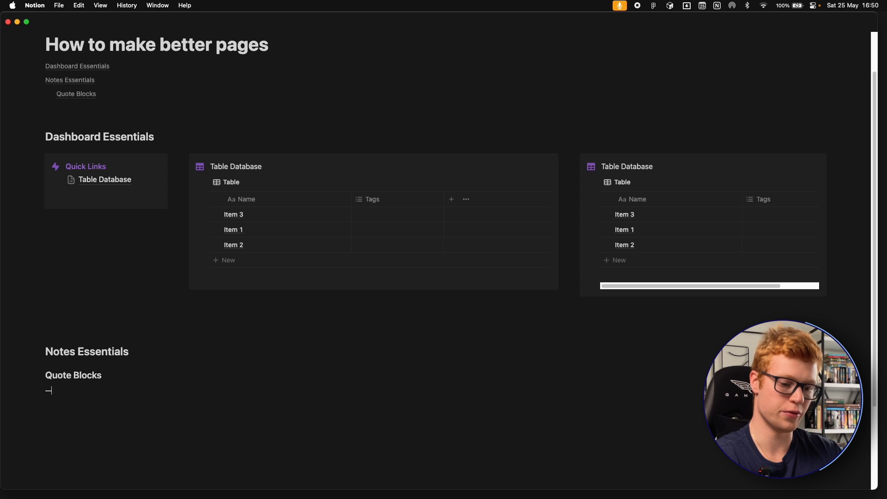
{"action": "type", "text": "--"}
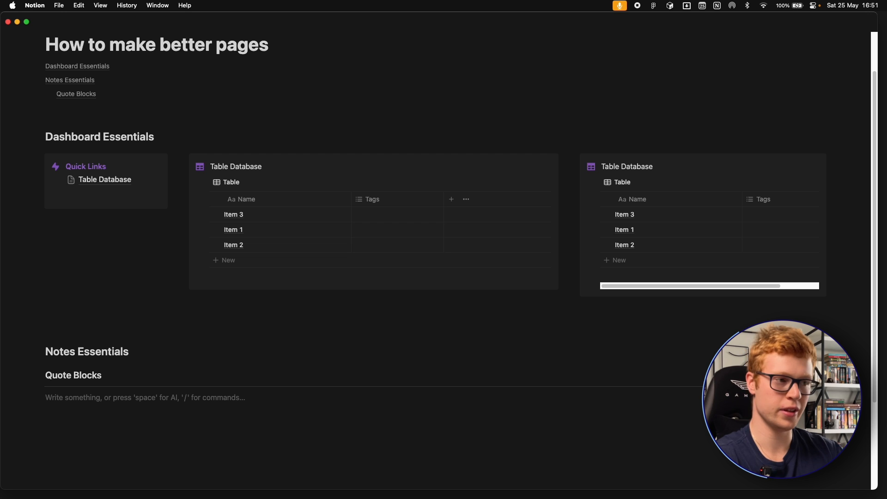
- Insert a quote block below the divider and extend it with several blank lines
{"action": "type", "text": "/qu"}
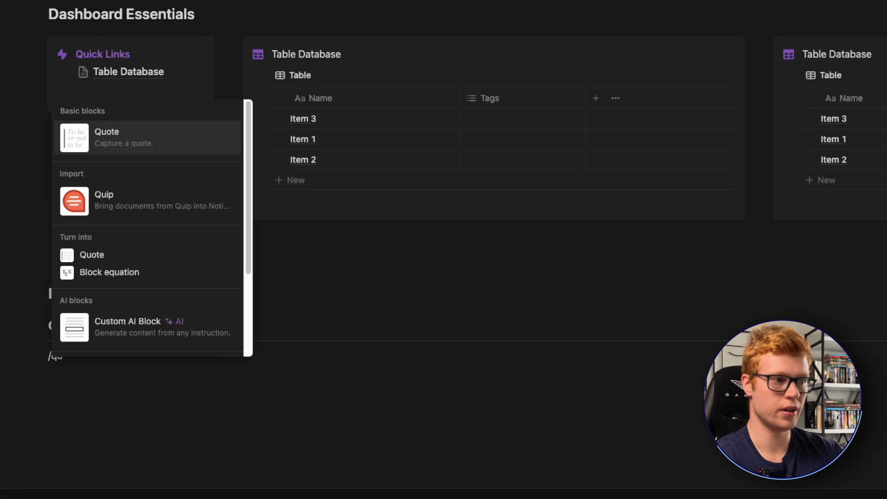
{"action": "key", "text": "Return"}
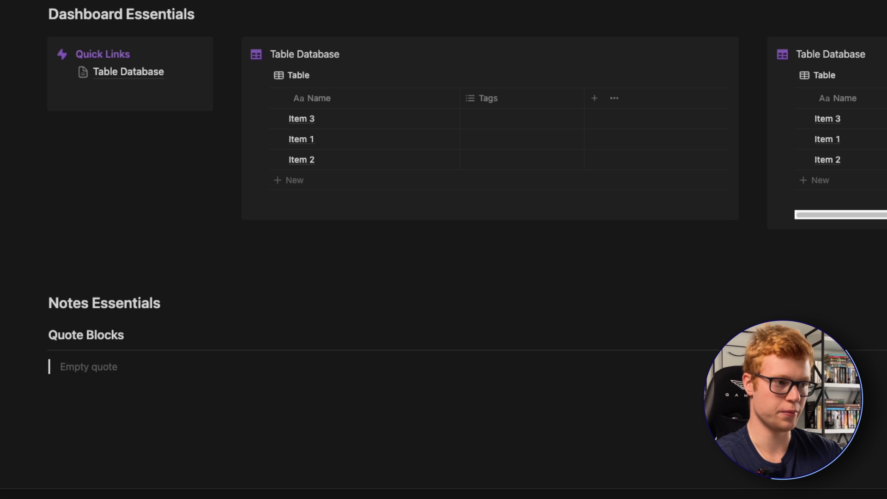
{"action": "key", "text": "shift+Return"}
{"action": "key", "text": "shift+Return"}
{"action": "key", "text": "shift+Return"}
{"action": "scroll", "coordinate": [109, 359], "scroll_direction": "down", "scroll_amount": 1}
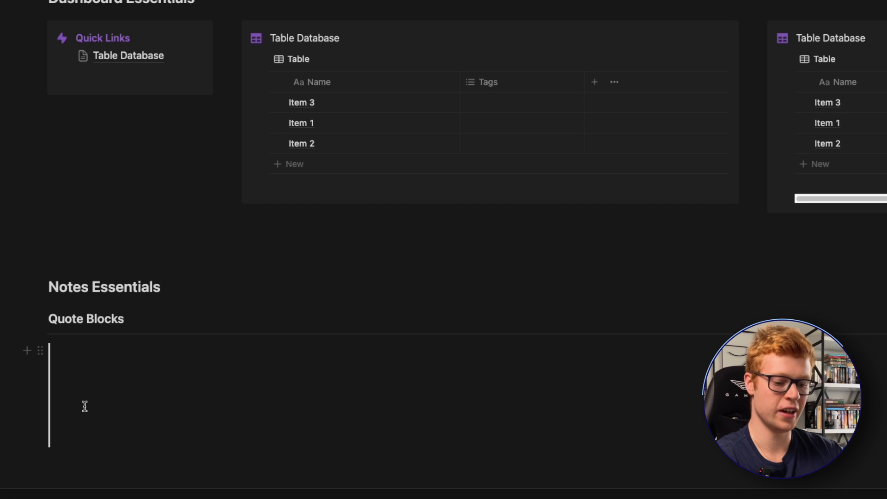
- Color the empty quote block purple
{"action": "type", "text": "/"}
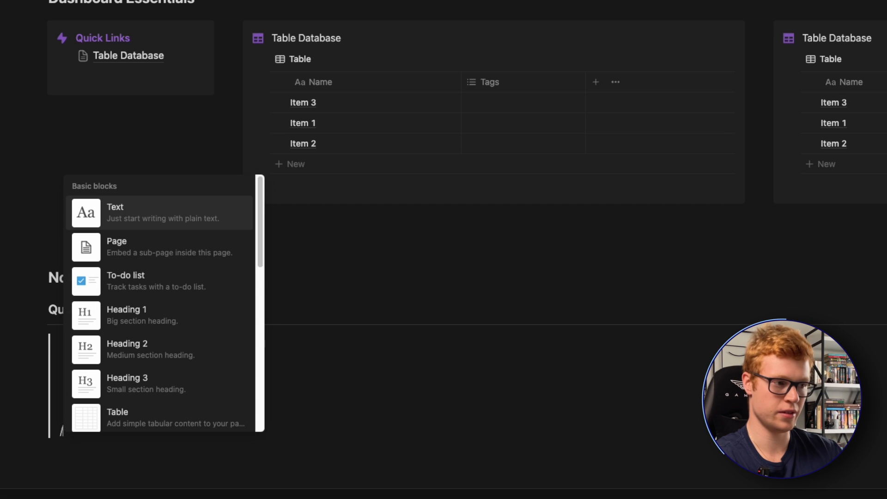
{"action": "type", "text": "purple"}
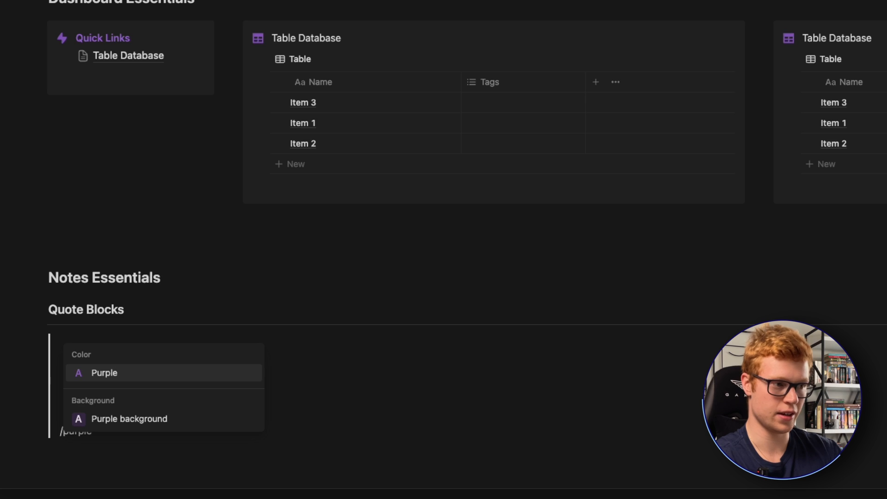
{"action": "key", "text": "Return"}
- Add a Heading 3 reading "Callout" below the purple quote block
{"action": "left_click", "coordinate": [111, 458]}
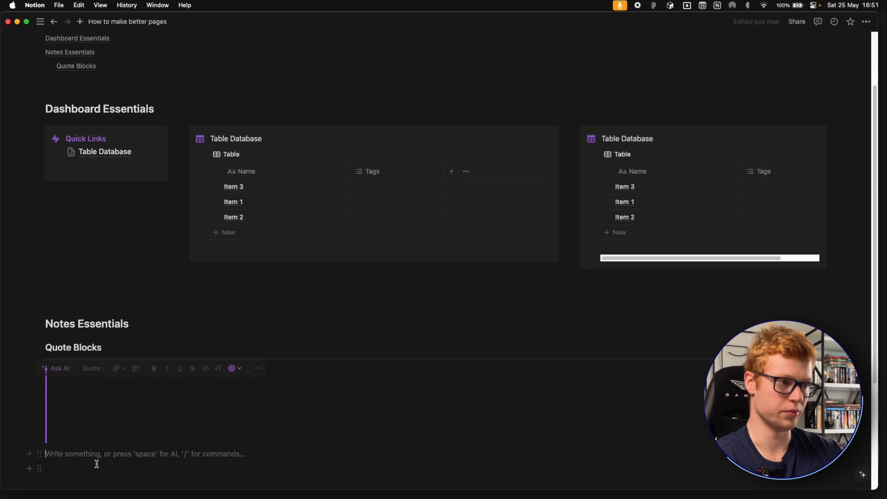
{"action": "scroll", "coordinate": [92, 416], "scroll_direction": "down", "scroll_amount": 4}
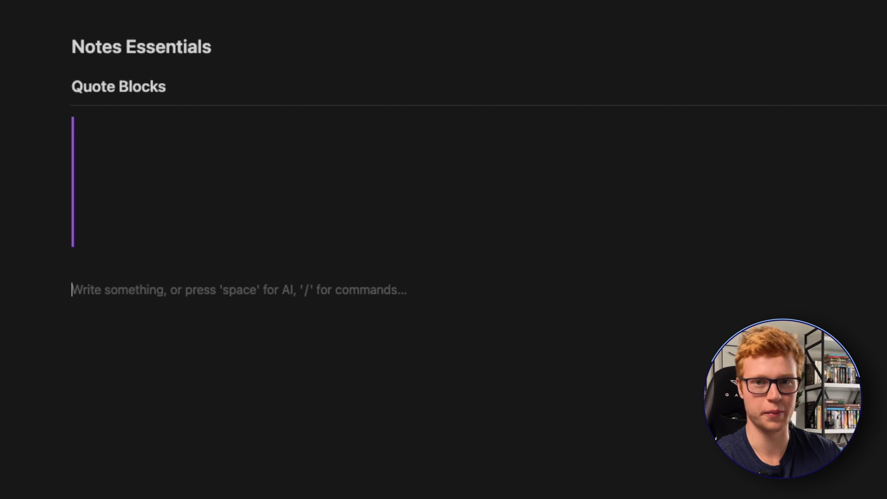
{"action": "type", "text": "/h3"}
{"action": "key", "text": "Return"}
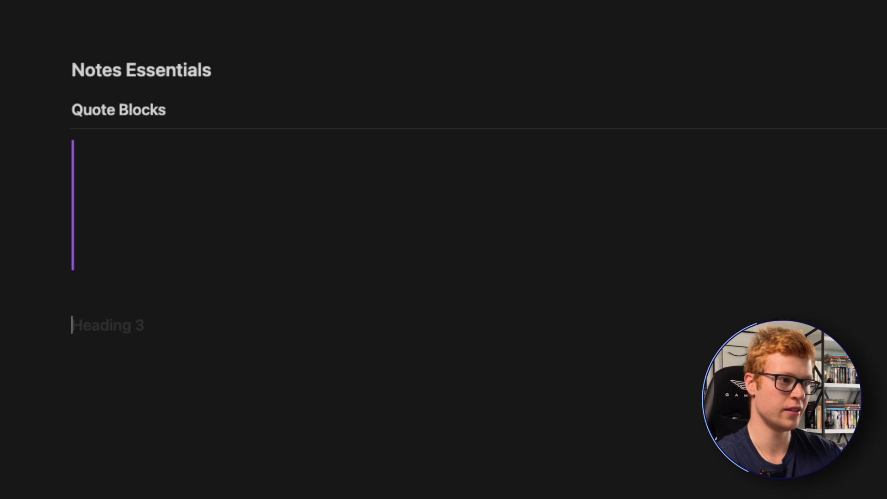
{"action": "type", "text": "Callout"}
- Insert a callout under the Callout heading and give it a green background
{"action": "key", "text": "Return"}
{"action": "type", "text": "/cal"}
{"action": "key", "text": "Return"}
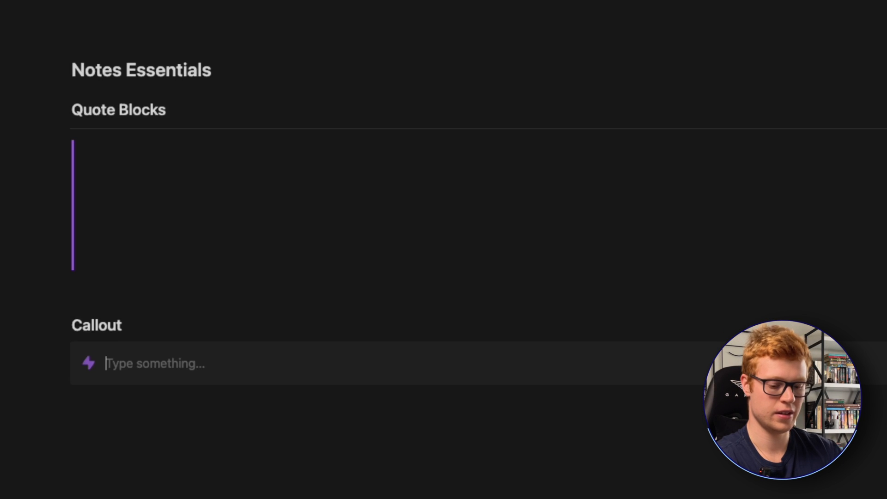
{"action": "type", "text": "/"}
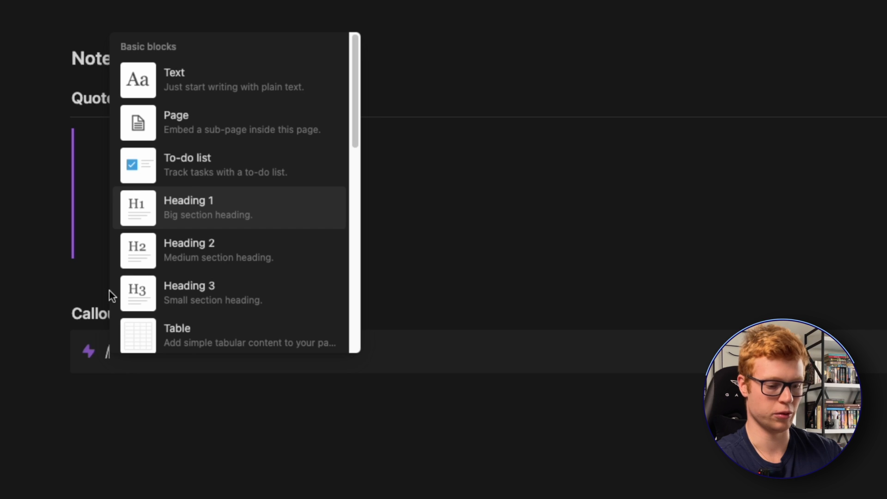
{"action": "type", "text": "gr"}
{"action": "key", "text": "Down"}
{"action": "key", "text": "Down"}
{"action": "key", "text": "Down"}
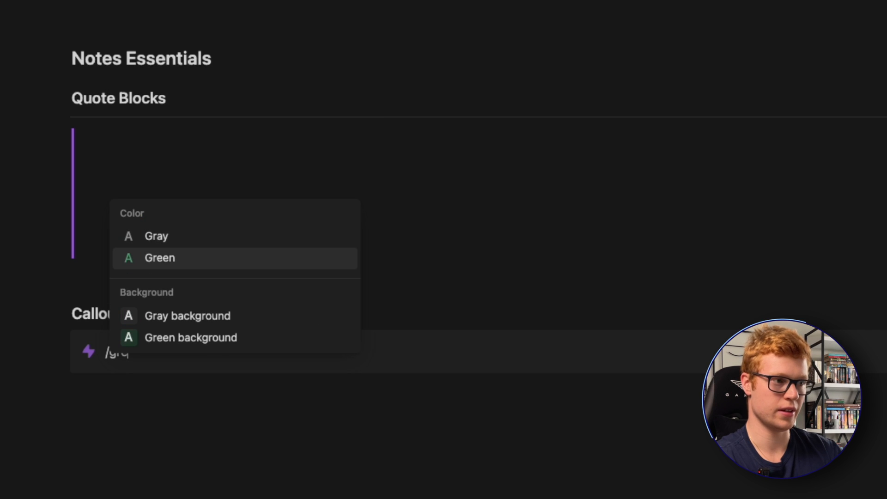
{"action": "key", "text": "Return"}
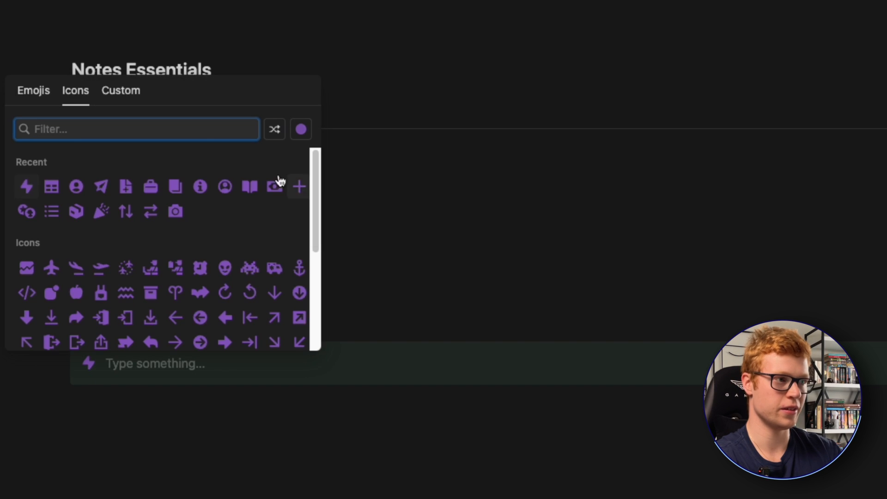
- Search the icons for "gree", switch the icon color to green and set the new callout's icon to the leaf
{"action": "type", "text": "gree"}
{"action": "left_click", "coordinate": [300, 129]}
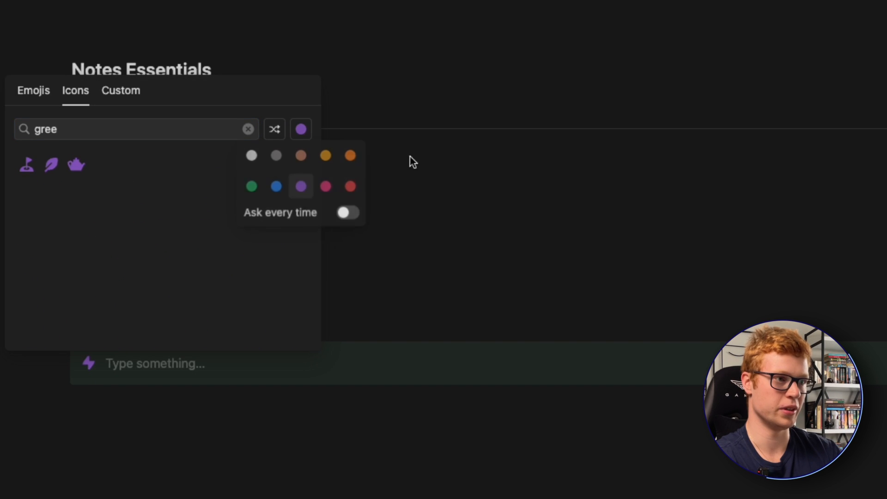
{"action": "left_click", "coordinate": [251, 185]}
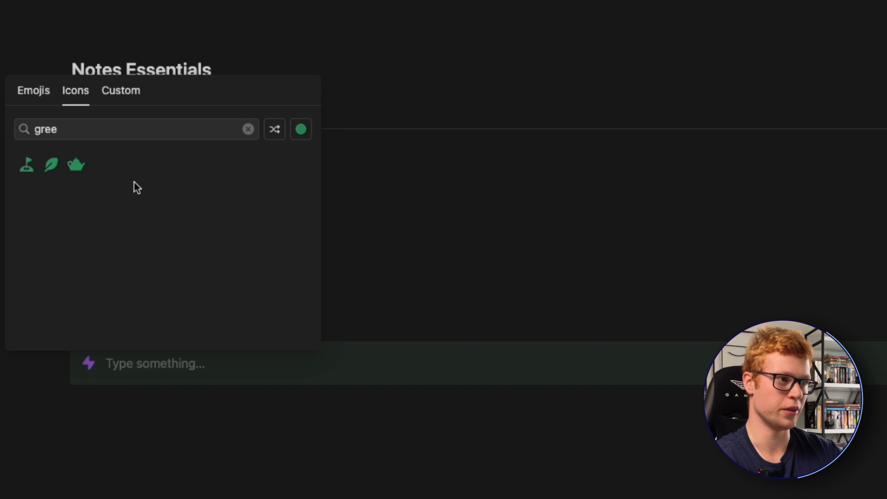
{"action": "left_click", "coordinate": [52, 166]}
- Write "Green Callout" in the callout and make its text green and bold
{"action": "type", "text": "Gre"}
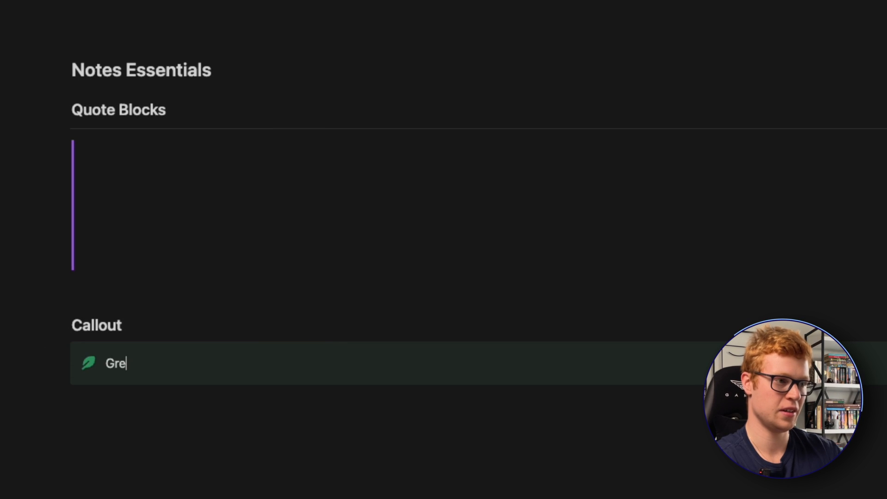
{"action": "type", "text": "en Callout"}
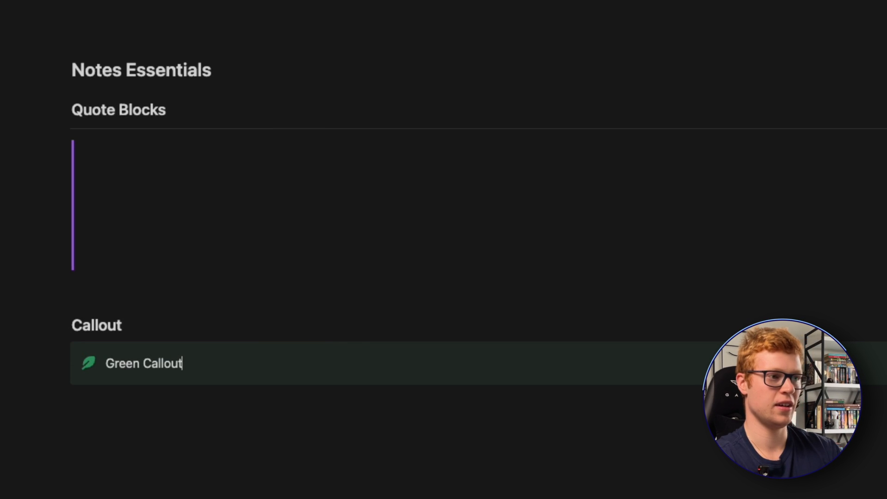
{"action": "left_click_drag", "start_coordinate": [187, 352], "coordinate": [182, 357]}
{"action": "triple_click", "coordinate": [176, 360]}
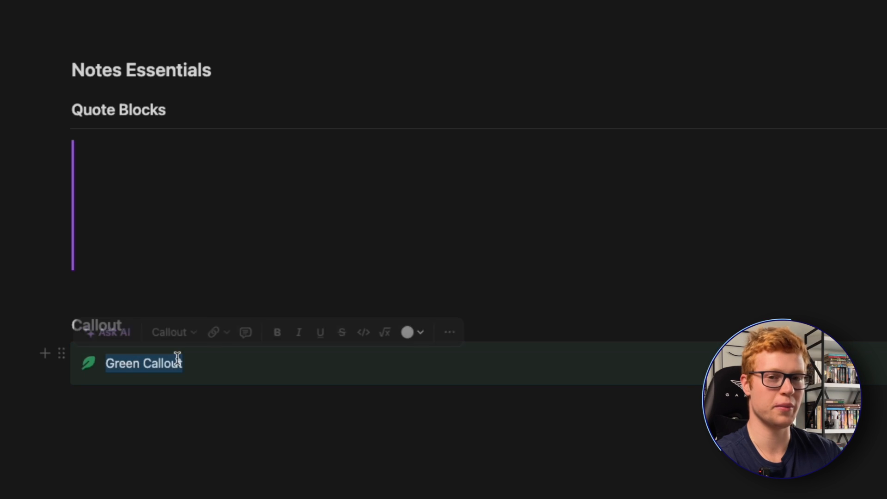
{"action": "left_click", "coordinate": [406, 332]}
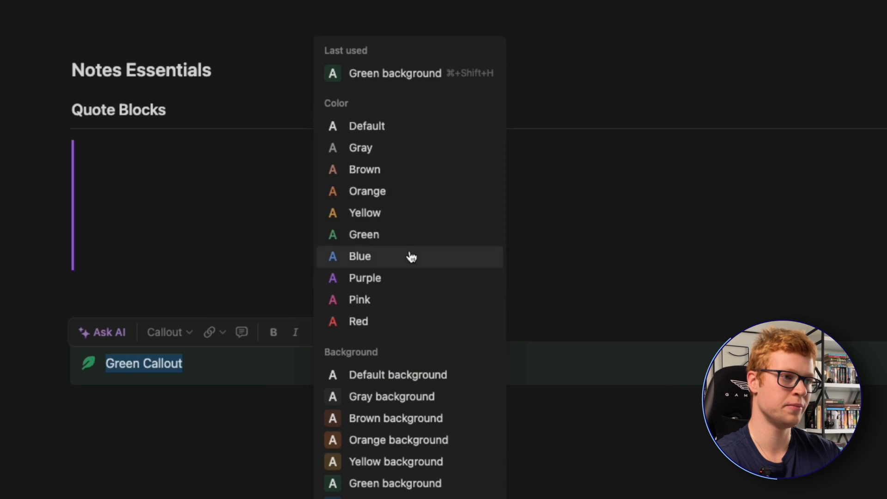
{"action": "left_click", "coordinate": [375, 235]}
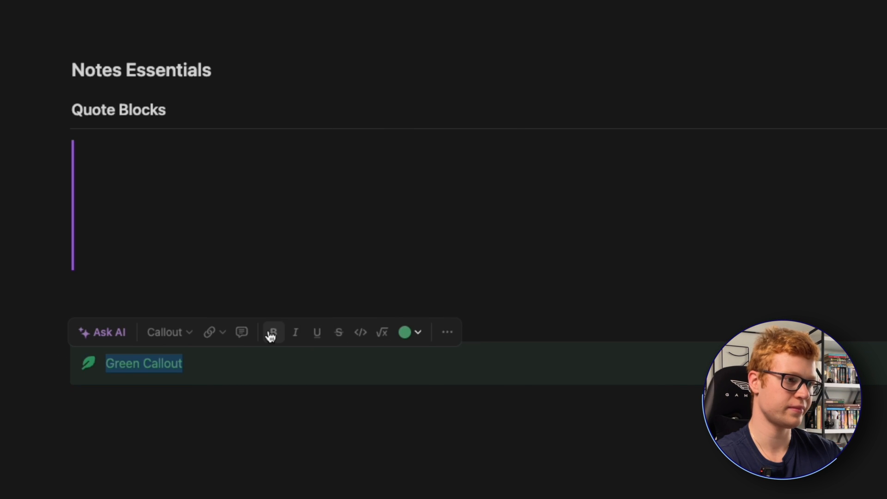
{"action": "left_click", "coordinate": [251, 417]}
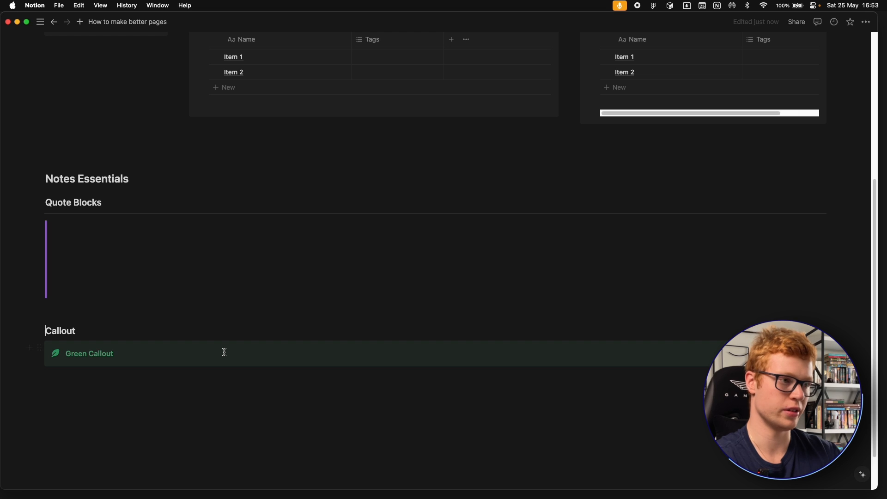
- Search the emojis for "call" and insert the phone-with-arrow emoji before the Callout heading's text
{"action": "type", "text": ":"}
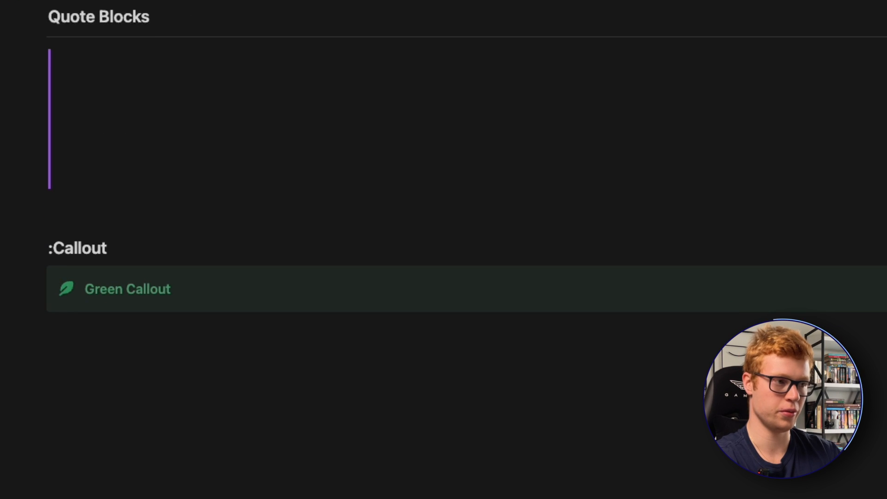
{"action": "type", "text": "call"}
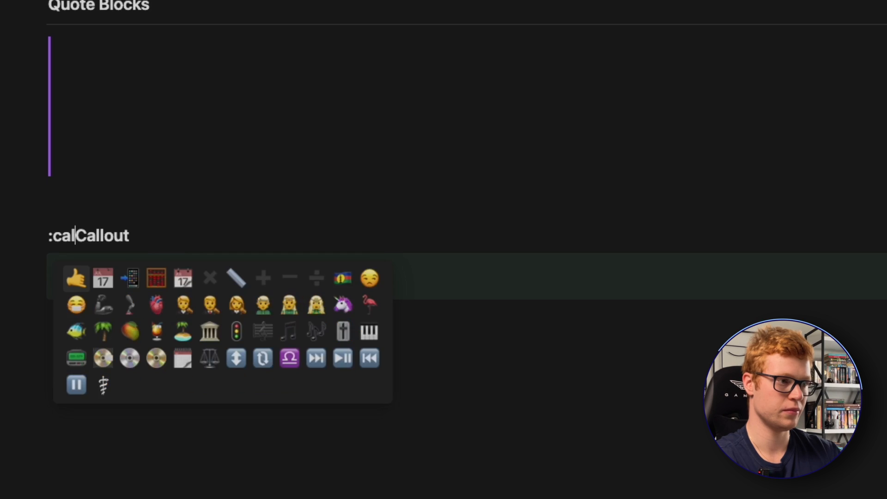
{"action": "key", "text": "Right"}
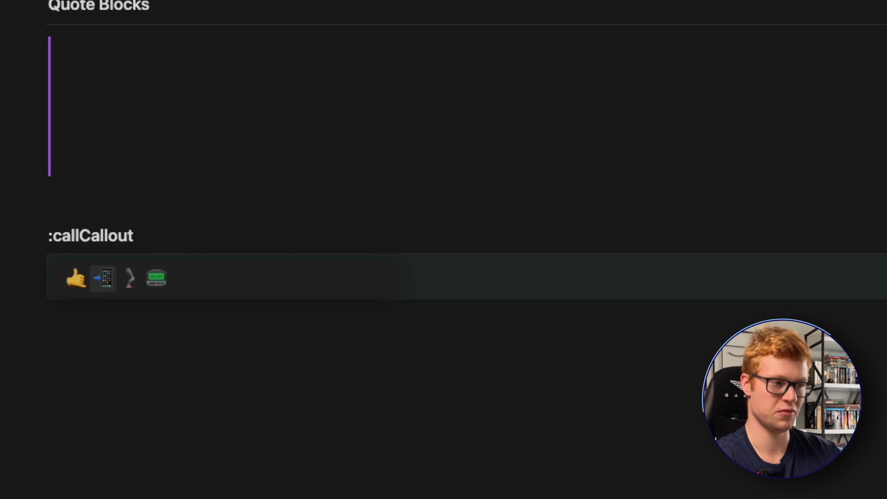
{"action": "key", "text": "Return"}
{"action": "left_click", "coordinate": [198, 259]}
{"action": "double_click", "coordinate": [66, 247]}
{"action": "left_click", "coordinate": [152, 248]}
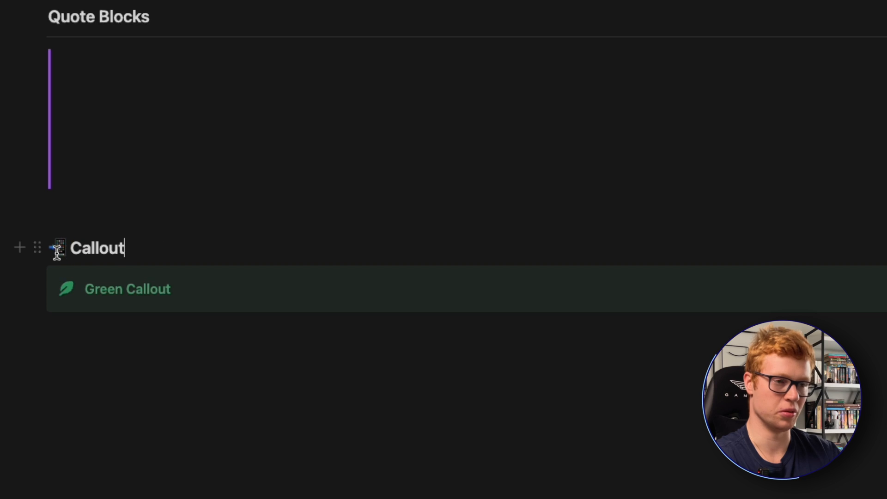
- Search the emojis for "not" and insert the yellow notebook emoji before the Notes Essentials heading's text
{"action": "double_click", "coordinate": [57, 252]}
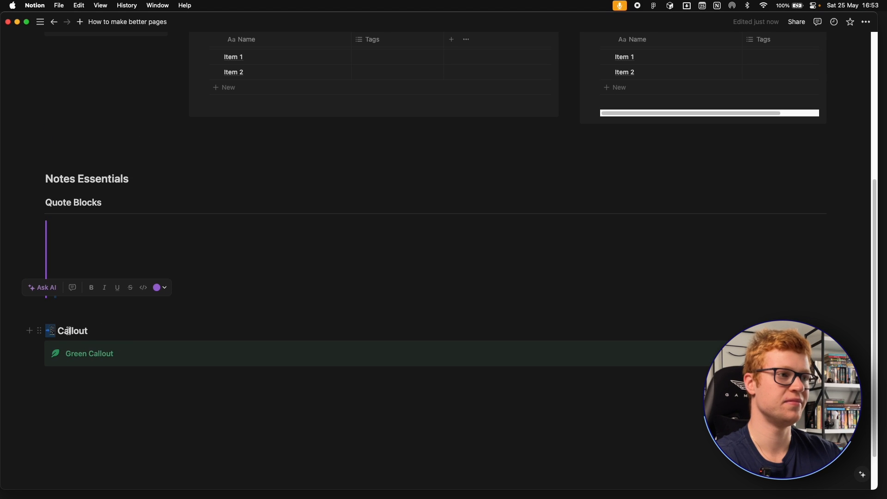
{"action": "scroll", "coordinate": [69, 331], "scroll_direction": "up", "scroll_amount": 5}
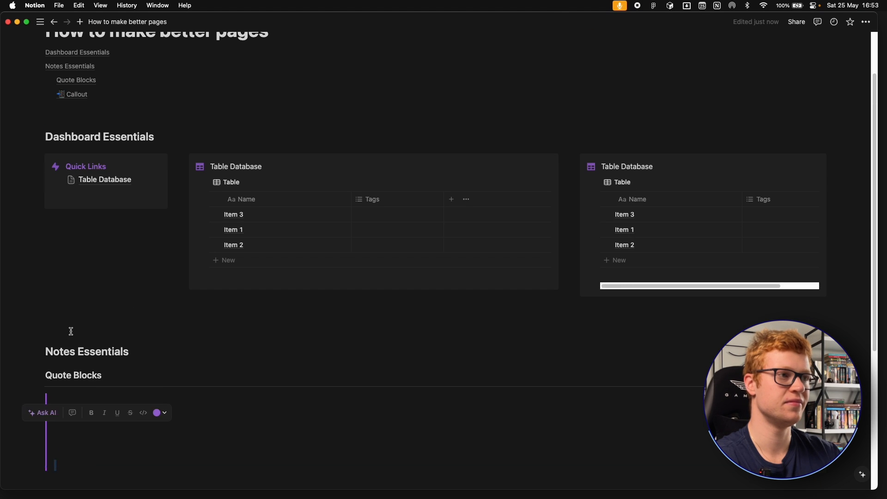
{"action": "left_click", "coordinate": [44, 352]}
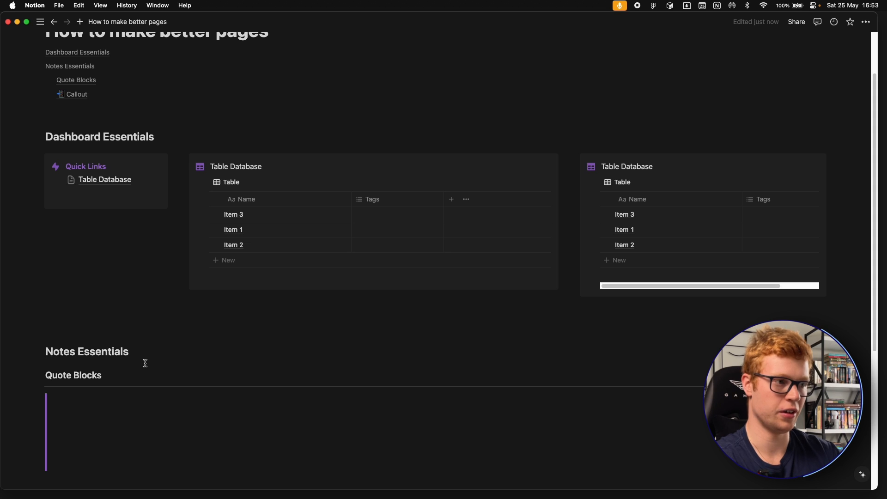
{"action": "type", "text": ":not"}
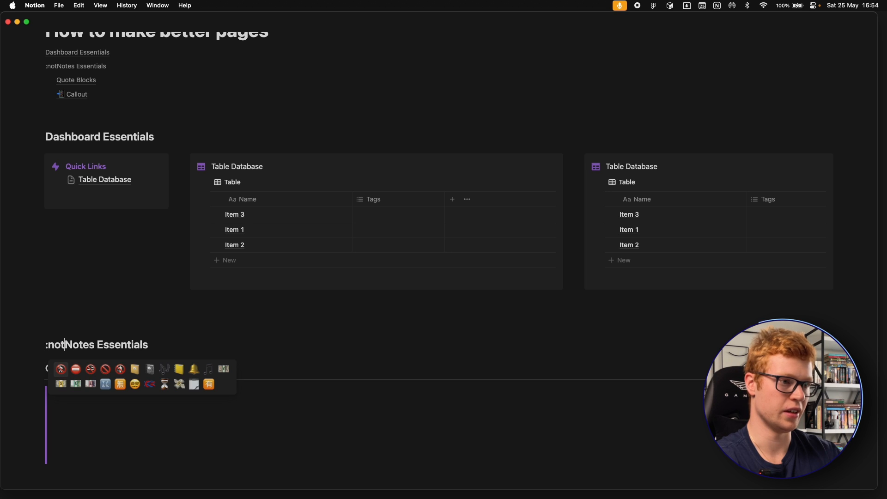
{"action": "key", "text": "BackSpace"}
{"action": "key", "text": "BackSpace"}
{"action": "type", "text": "ote"}
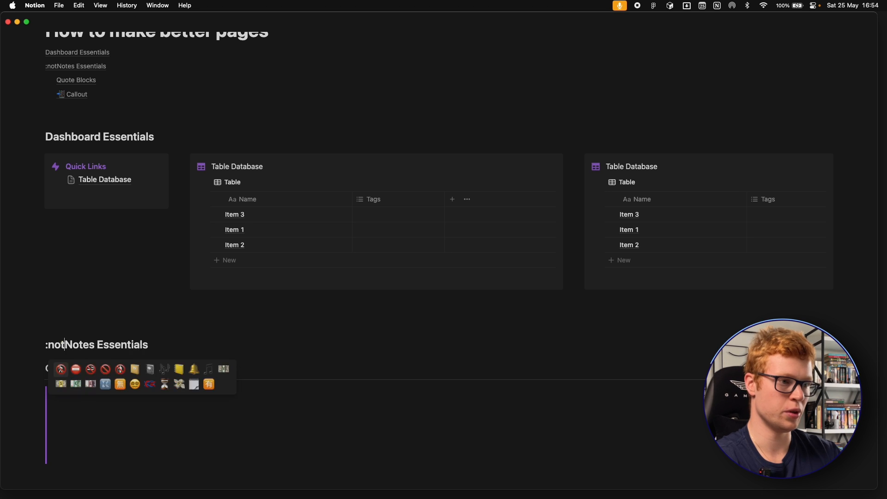
{"action": "left_click", "coordinate": [195, 372]}
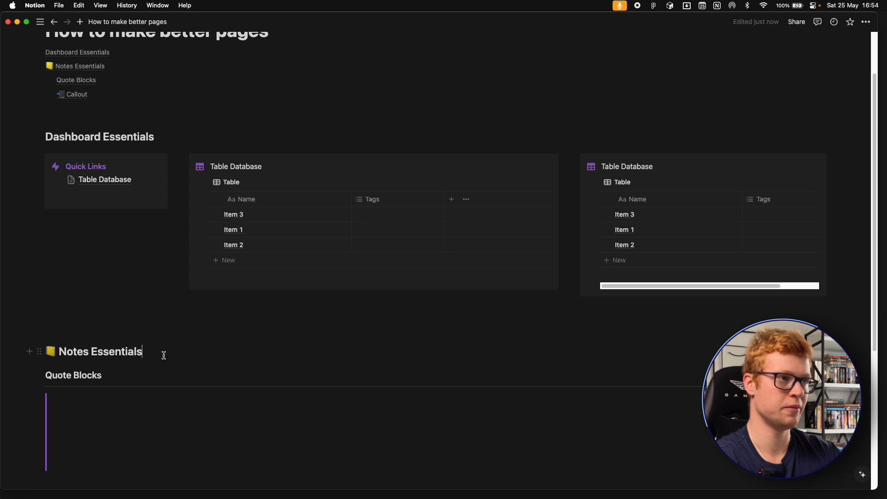
- Format the second through fifth sentences of the long paragraph below the green callout as inline code
{"action": "scroll", "coordinate": [127, 327], "scroll_direction": "up", "scroll_amount": 3}
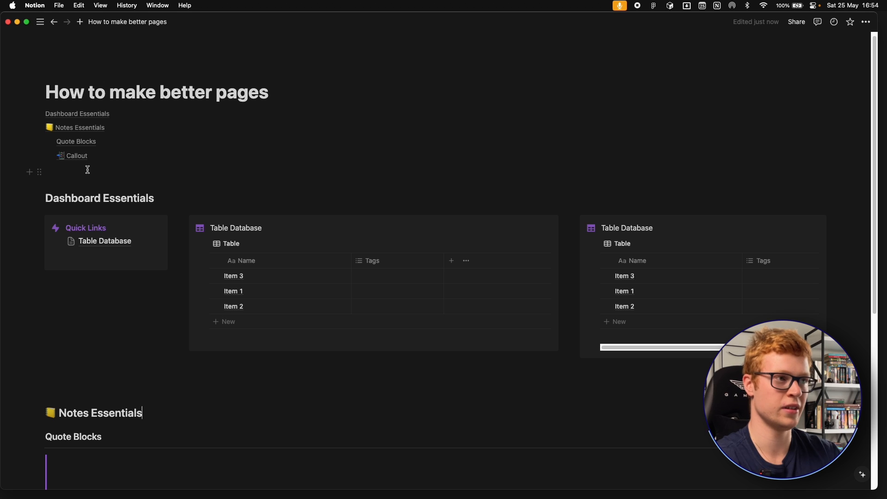
{"action": "scroll", "coordinate": [92, 166], "scroll_direction": "down", "scroll_amount": 4}
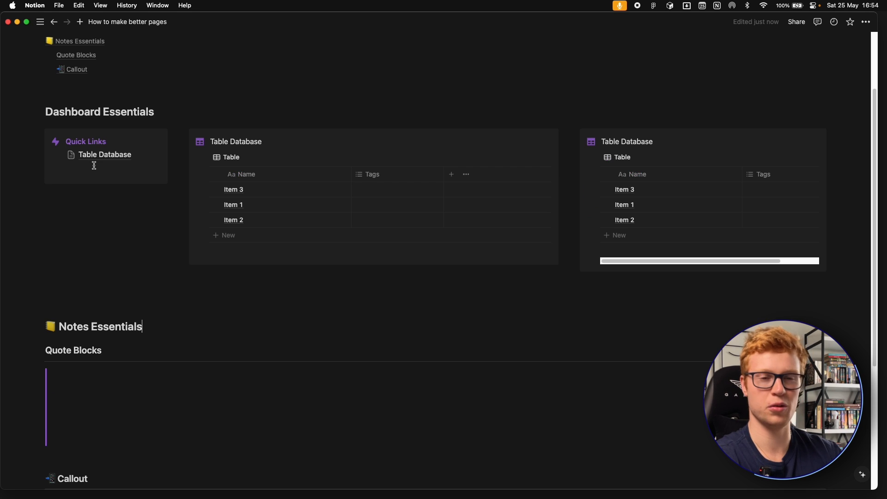
{"action": "scroll", "coordinate": [94, 166], "scroll_direction": "down", "scroll_amount": 8}
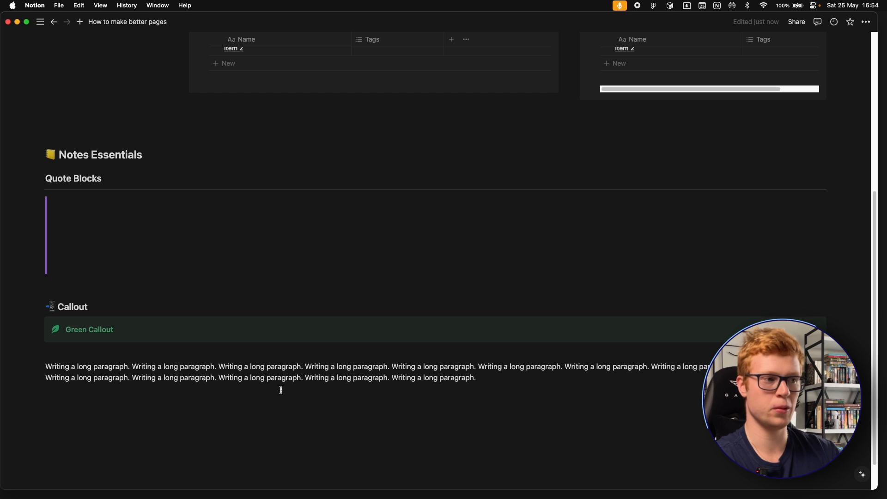
{"action": "left_click_drag", "start_coordinate": [130, 364], "coordinate": [479, 364]}
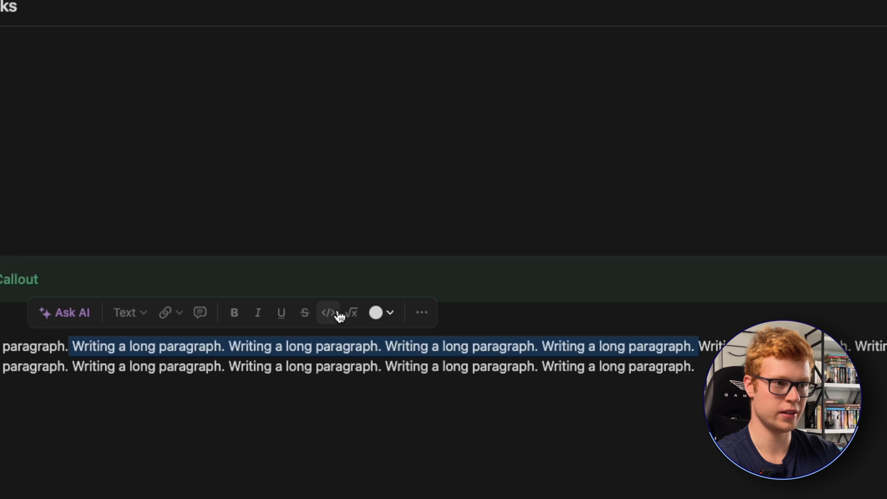
{"action": "left_click", "coordinate": [339, 316]}
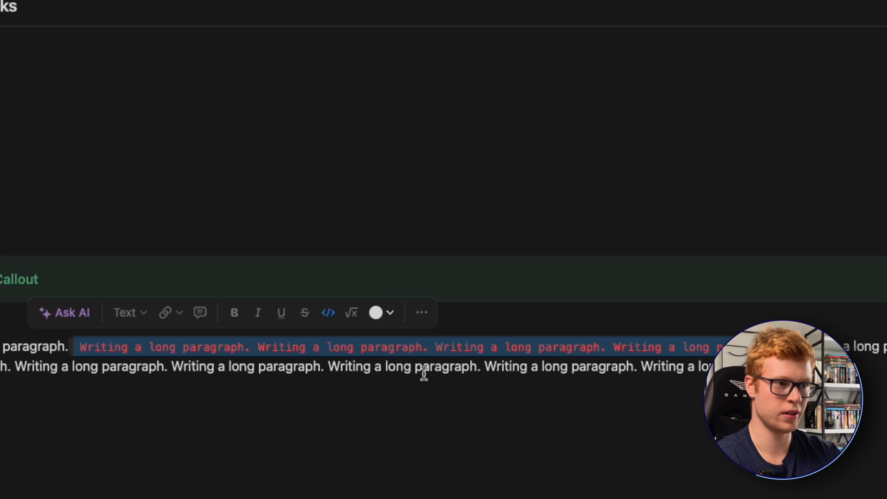
{"action": "left_click", "coordinate": [331, 367]}
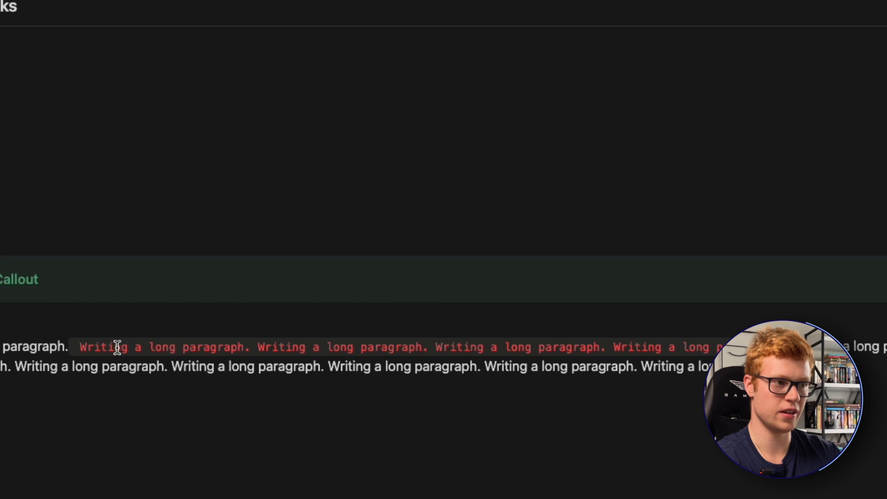
- Change the text color of the paragraph's inline code sentences to green
{"action": "left_click_drag", "start_coordinate": [75, 346], "coordinate": [786, 344]}
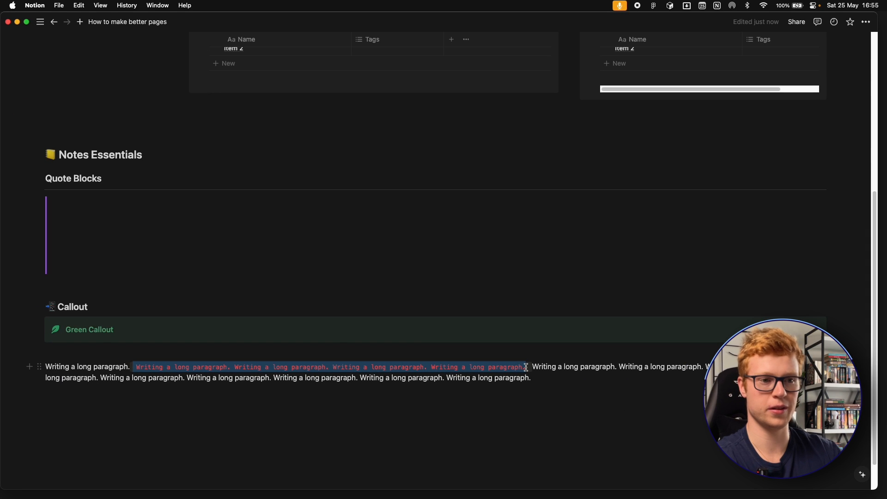
{"action": "left_click", "coordinate": [521, 378]}
{"action": "double_click", "coordinate": [510, 367]}
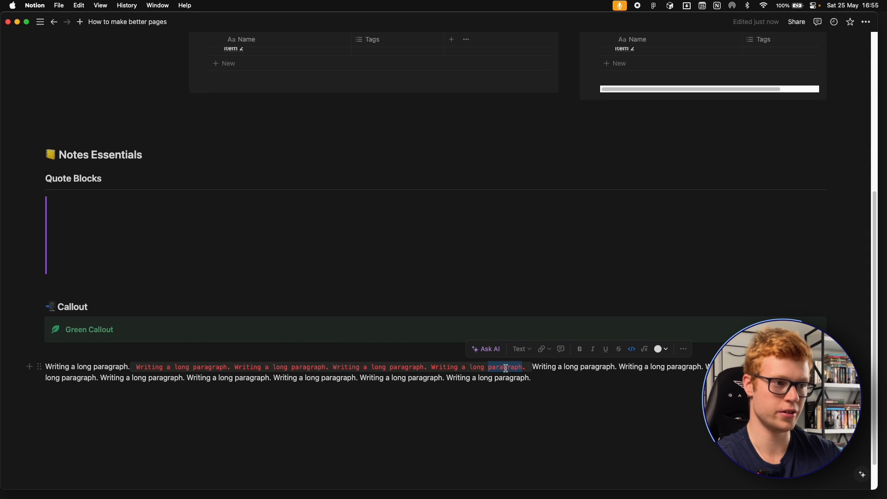
{"action": "left_click_drag", "start_coordinate": [138, 371], "coordinate": [524, 367]}
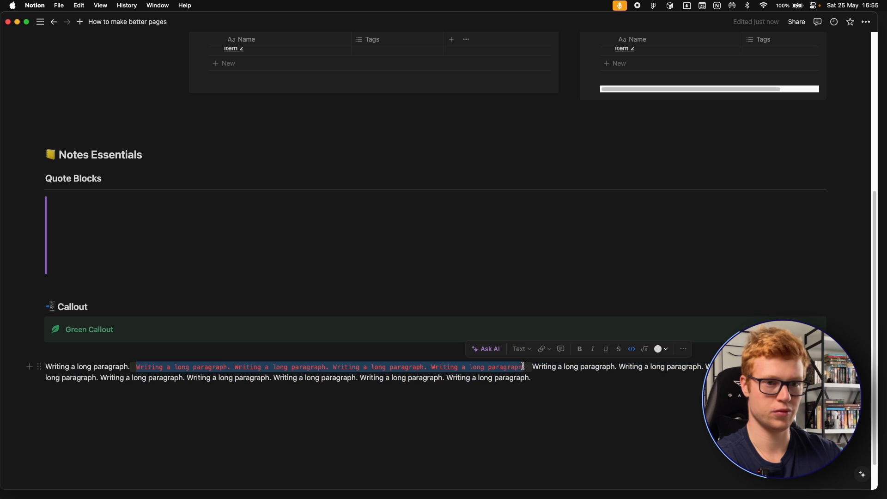
{"action": "left_click", "coordinate": [308, 348]}
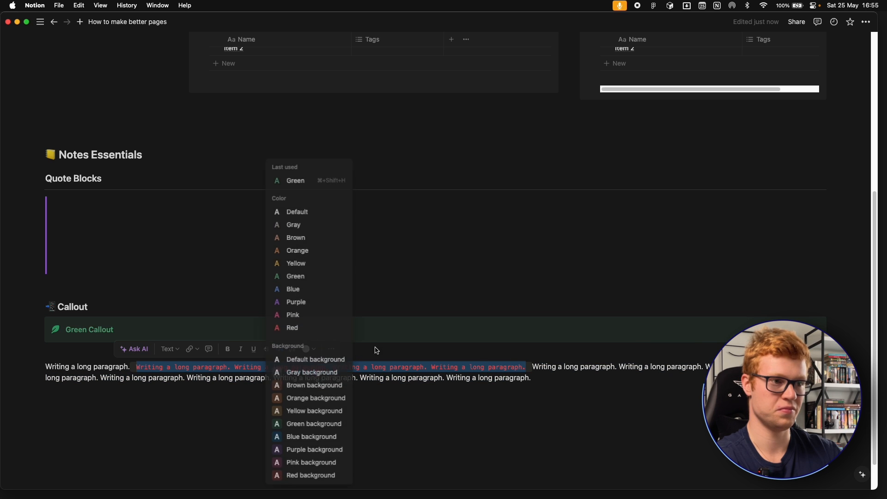
{"action": "left_click", "coordinate": [292, 277]}
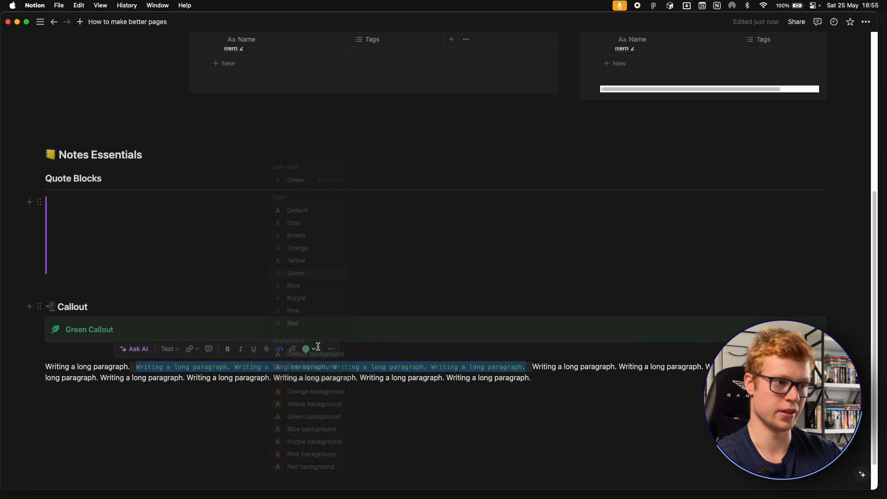
{"action": "left_click", "coordinate": [348, 410]}
{"action": "left_click_drag", "start_coordinate": [137, 369], "coordinate": [545, 377]}
{"action": "left_click", "coordinate": [546, 377]}
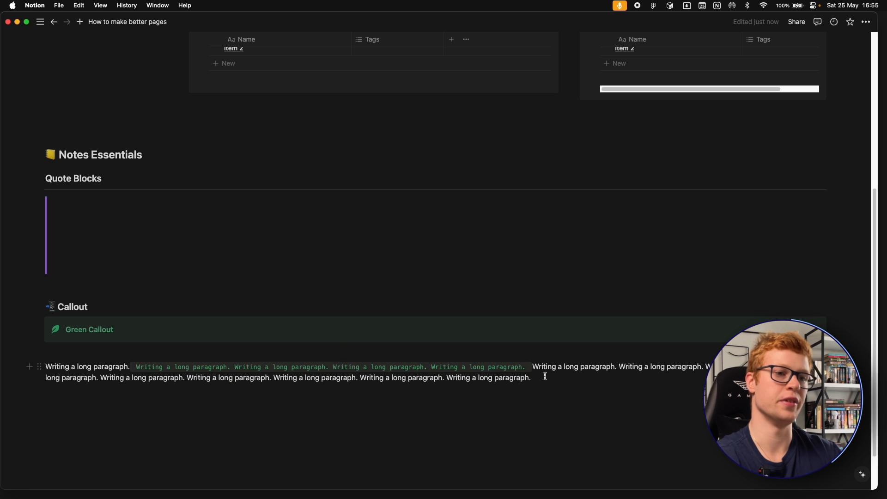
- Duplicate the long paragraph and arrange the two copies side by side in two columns
{"action": "key", "text": "super+d"}
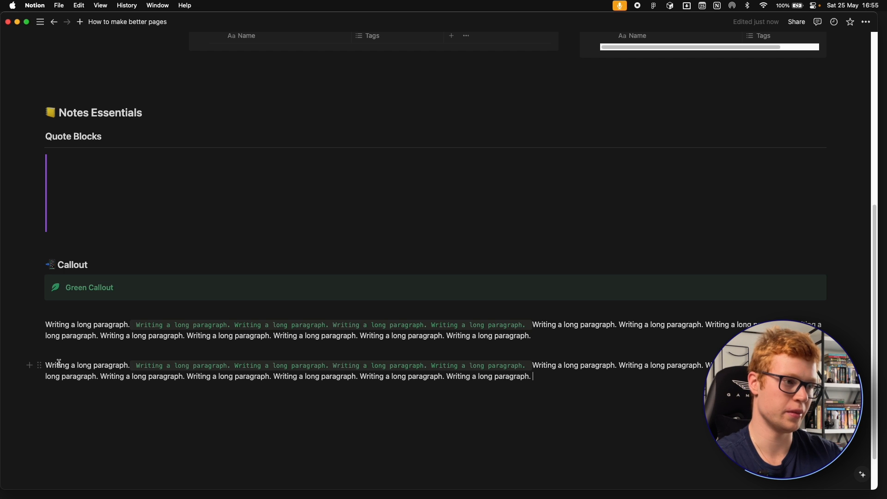
{"action": "left_click_drag", "start_coordinate": [40, 366], "coordinate": [45, 328]}
{"action": "left_click", "coordinate": [532, 377]}
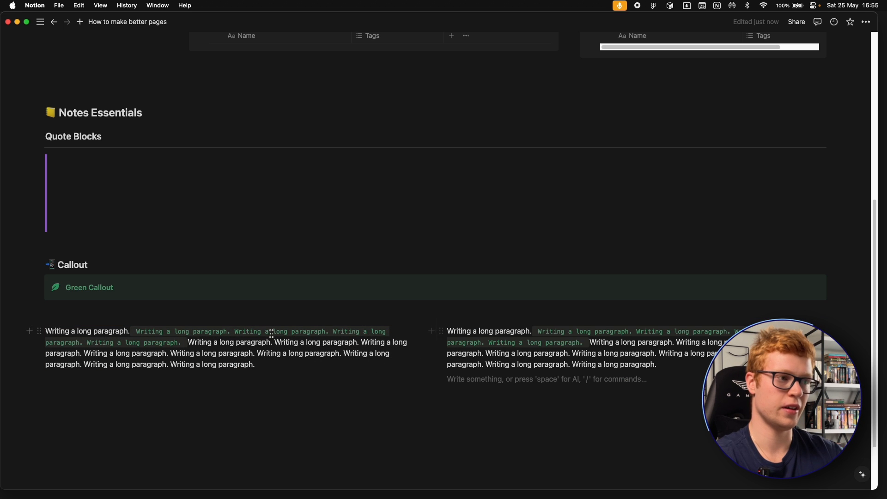
- Add a Heading 3 reading "Paragraph" above the long paragraph in the first column
{"action": "left_click", "coordinate": [164, 316]}
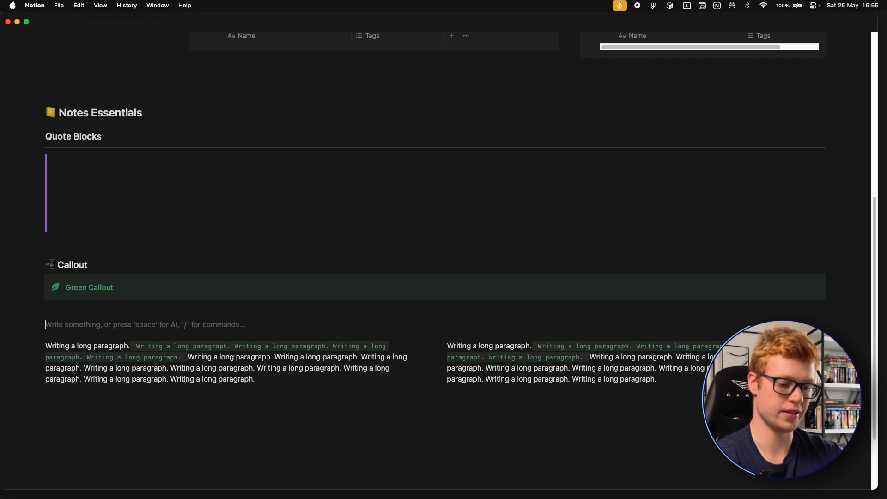
{"action": "type", "text": "/h3"}
{"action": "key", "text": "Return"}
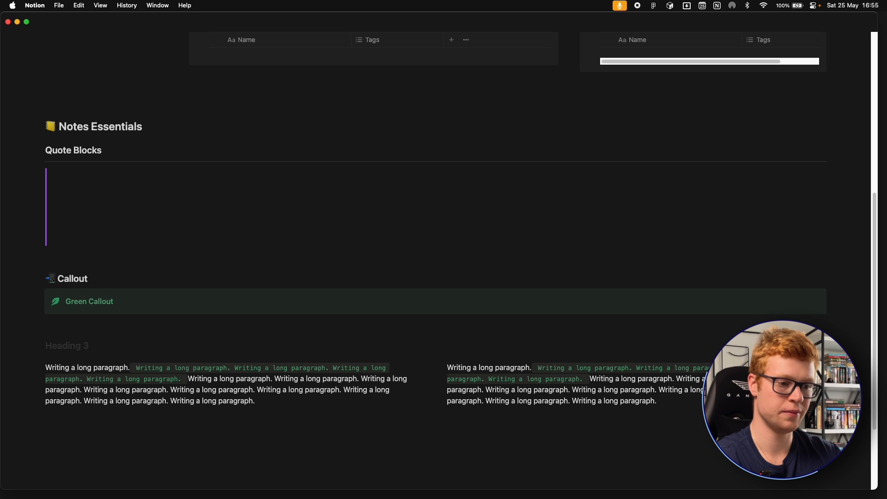
{"action": "type", "text": "Paragraph"}
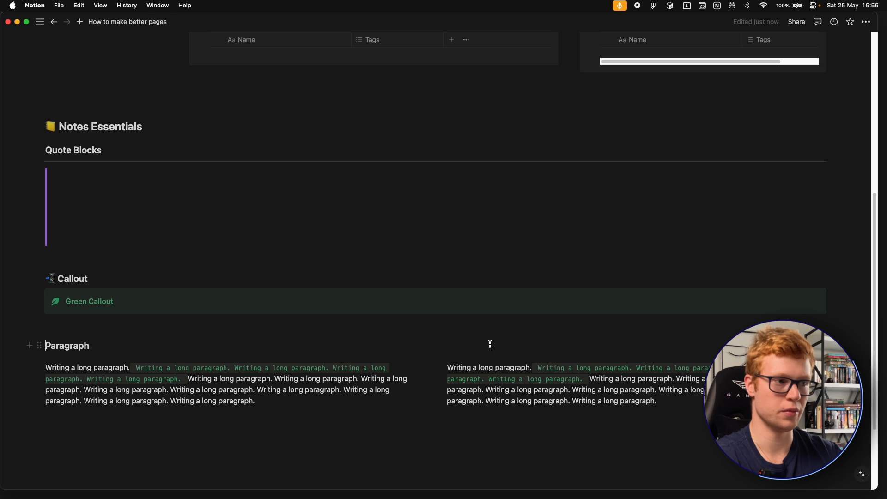
- Duplicate the Paragraph heading and place the copies above the paragraphs, one in each column
{"action": "left_click", "coordinate": [40, 346]}
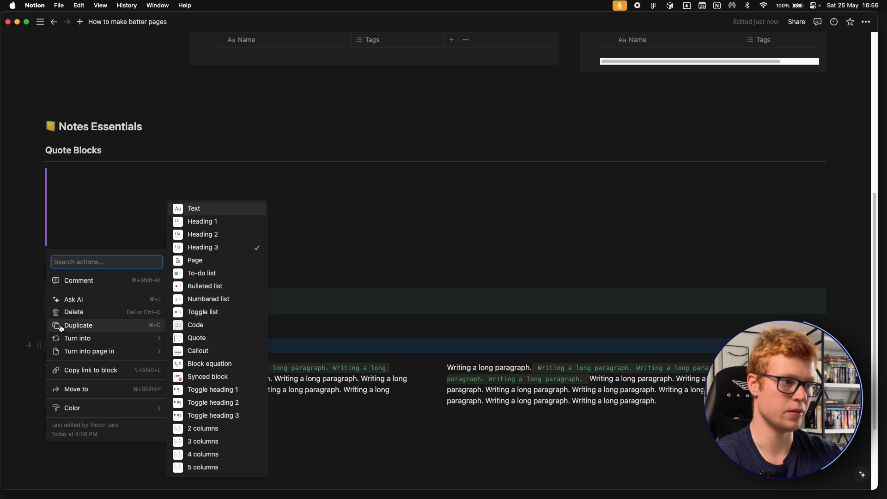
{"action": "left_click", "coordinate": [94, 326]}
{"action": "left_click_drag", "start_coordinate": [39, 368], "coordinate": [511, 362]}
{"action": "left_click", "coordinate": [531, 421]}
{"action": "scroll", "coordinate": [452, 400], "scroll_direction": "down", "scroll_amount": 2}
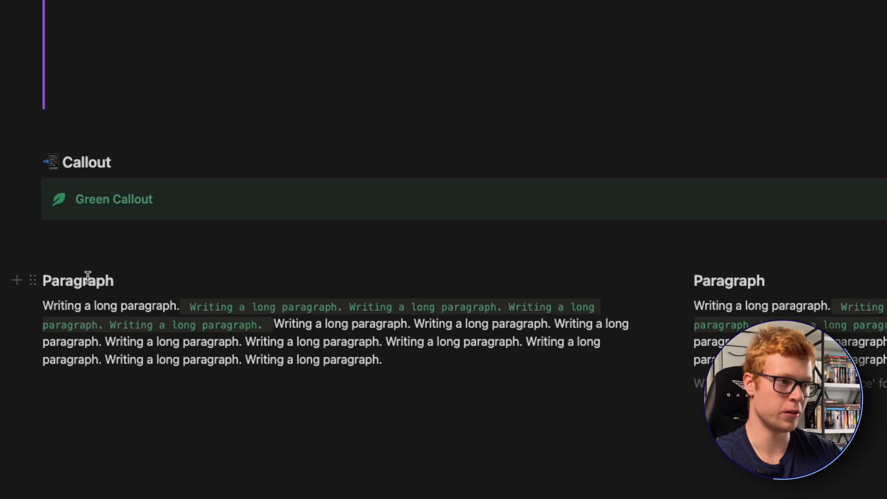
- Color the first column's Paragraph heading green
{"action": "double_click", "coordinate": [90, 278]}
{"action": "left_click", "coordinate": [139, 289]}
{"action": "type", "text": "/gre"}
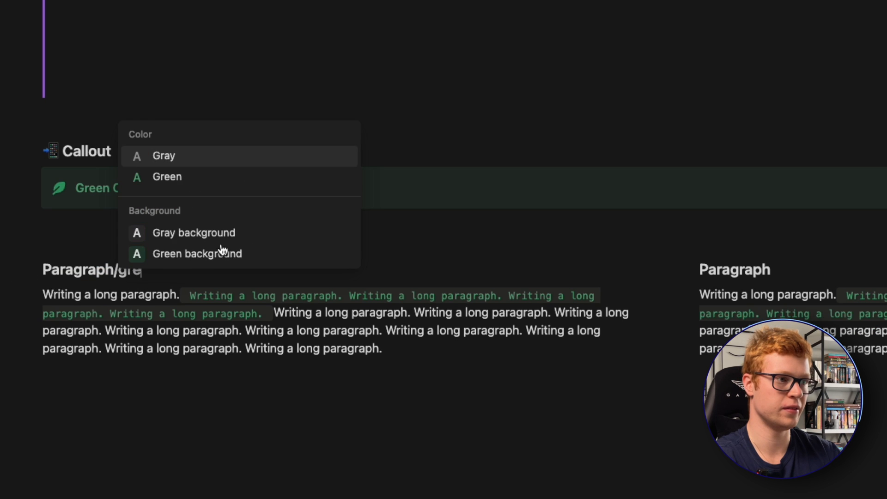
{"action": "left_click", "coordinate": [218, 178]}
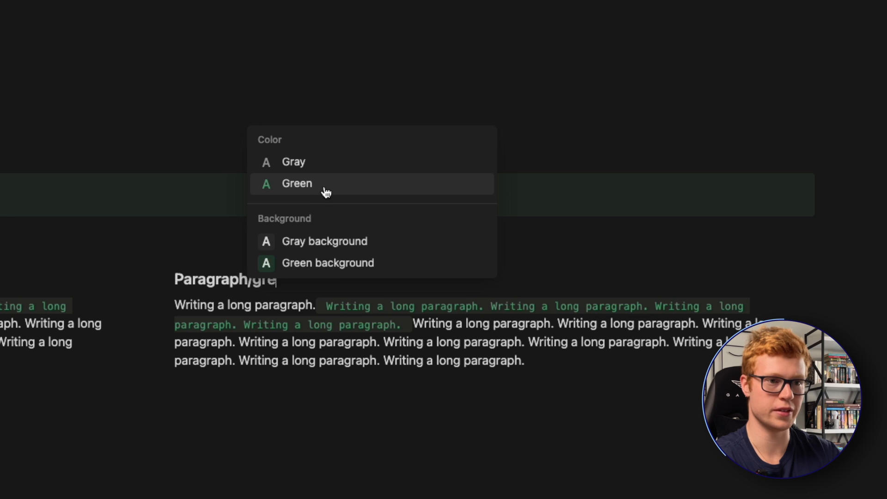
- Color the second column's Paragraph heading red
{"action": "key", "text": "BackSpace"}
{"action": "key", "text": "BackSpace"}
{"action": "key", "text": "BackSpace"}
{"action": "type", "text": "red"}
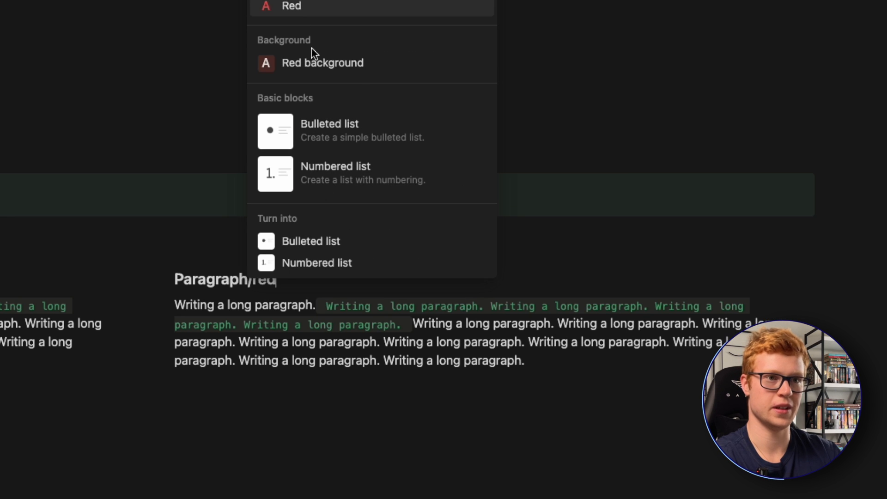
{"action": "left_click", "coordinate": [293, 8]}
{"action": "left_click", "coordinate": [272, 301]}
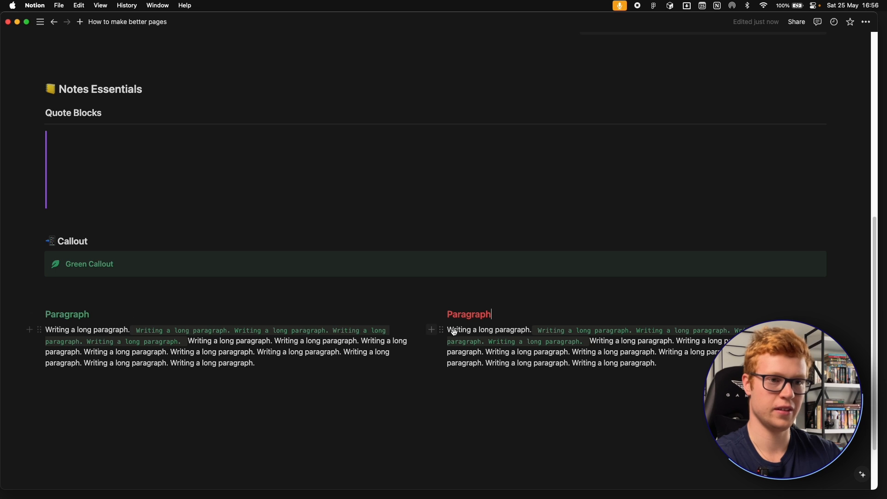
- Change the text color of the inline code sentences in the second column's paragraph to red
{"action": "left_click_drag", "start_coordinate": [546, 328], "coordinate": [581, 342]}
{"action": "left_click", "coordinate": [621, 312]}
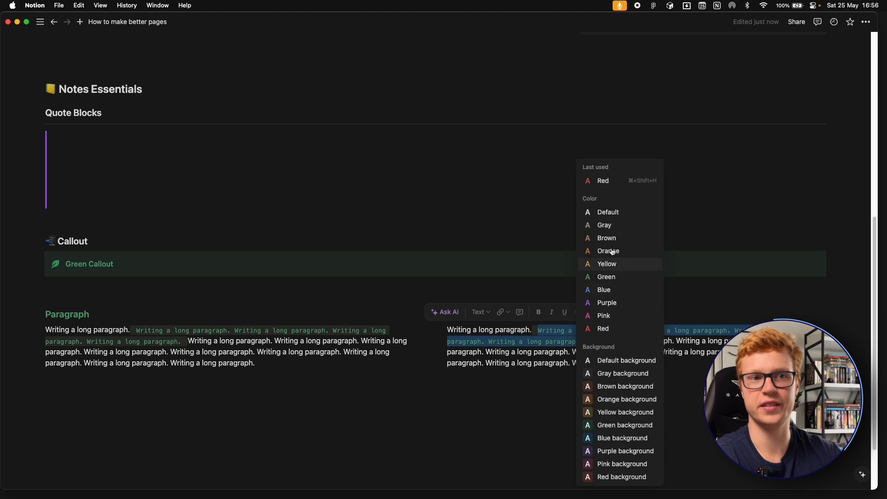
{"action": "left_click", "coordinate": [597, 181]}
{"action": "left_click", "coordinate": [558, 353]}
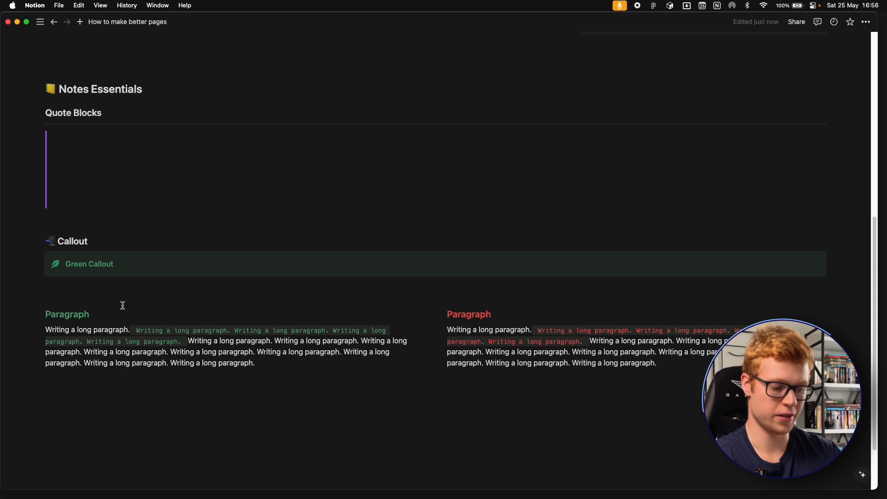
- Search the emojis for "tick" and insert the green check mark emoji before the first column's Paragraph heading
{"action": "type", "text": ": "}
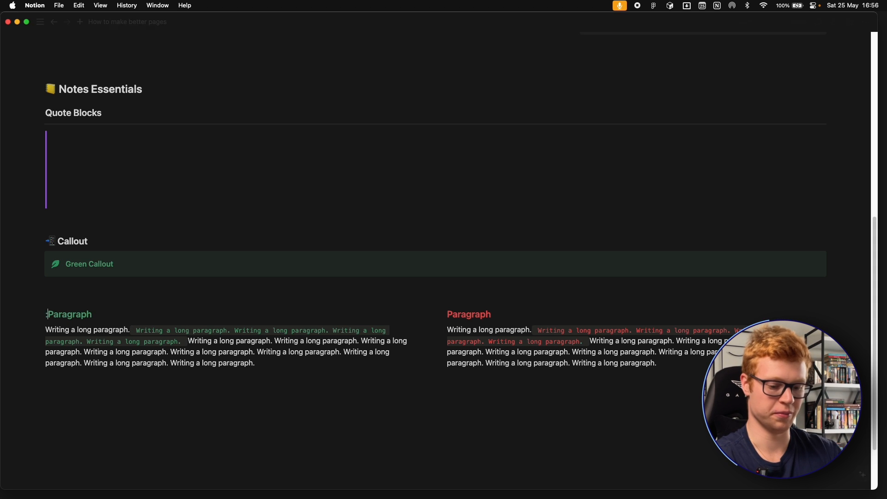
{"action": "type", "text": "goo"}
{"action": "key", "text": "BackSpace"}
{"action": "key", "text": "BackSpace"}
{"action": "key", "text": "BackSpace"}
{"action": "key", "text": "BackSpace"}
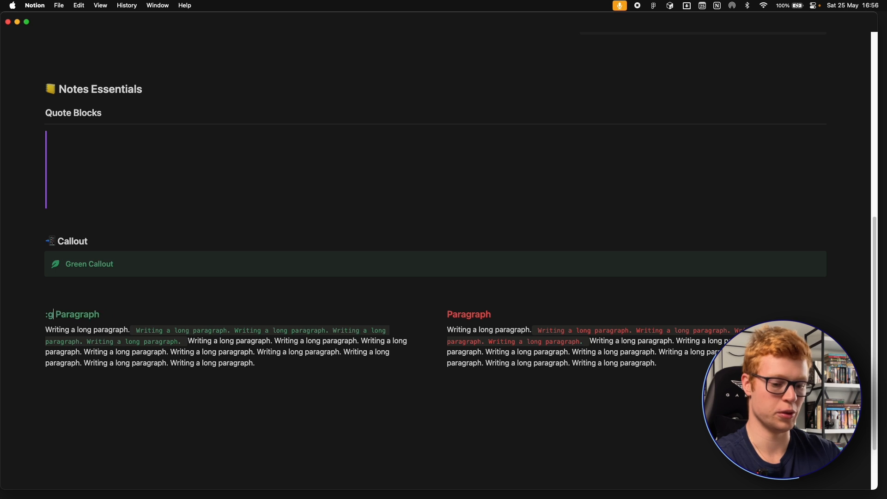
{"action": "type", "text": ":tick"}
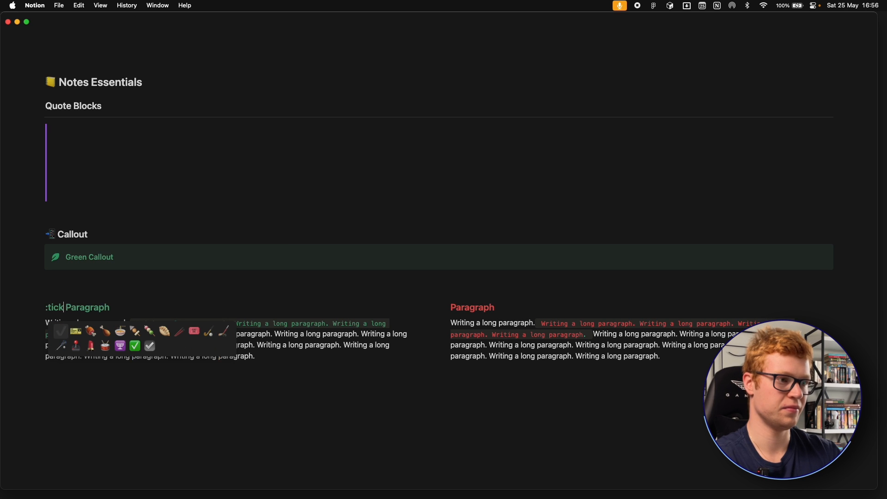
{"action": "left_click", "coordinate": [135, 346]}
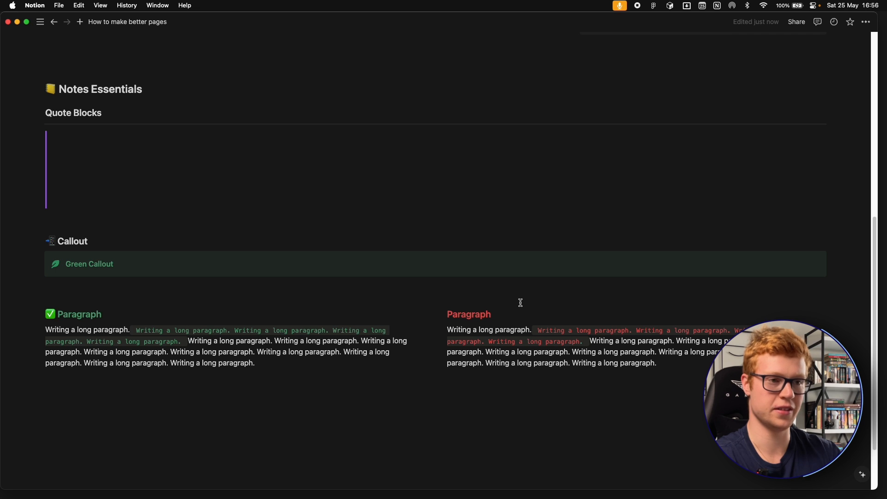
- Search the emojis for "cros" and insert the red cross mark emoji before the second column's Paragraph heading
{"action": "type", "text": ":cros"}
{"action": "left_click", "coordinate": [548, 333]}
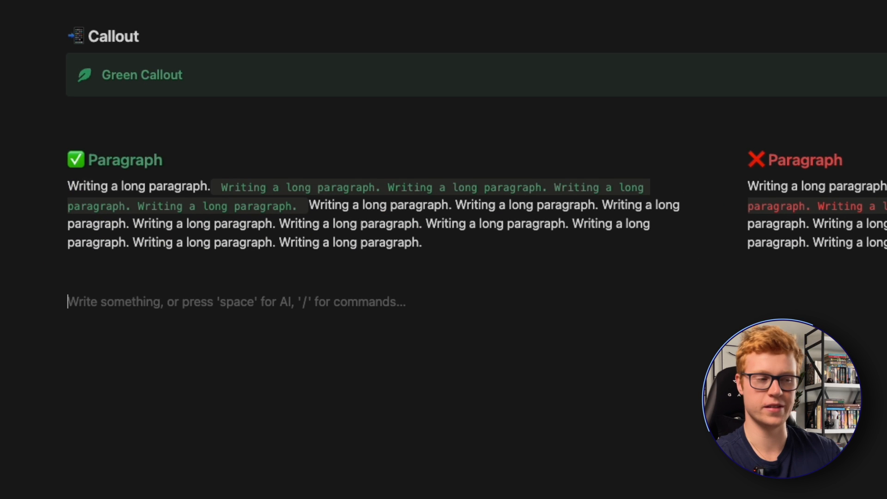
- Insert a code block directly below the first column's paragraph
{"action": "key", "text": "BackSpace"}
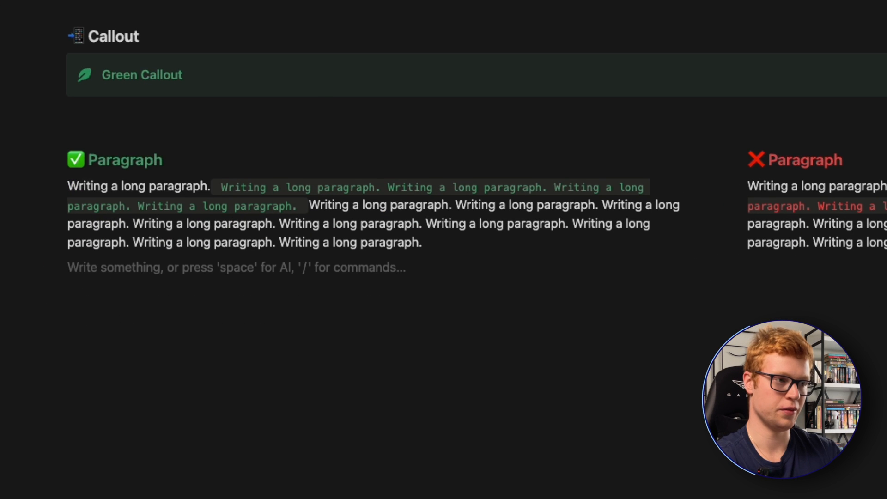
{"action": "type", "text": "/code"}
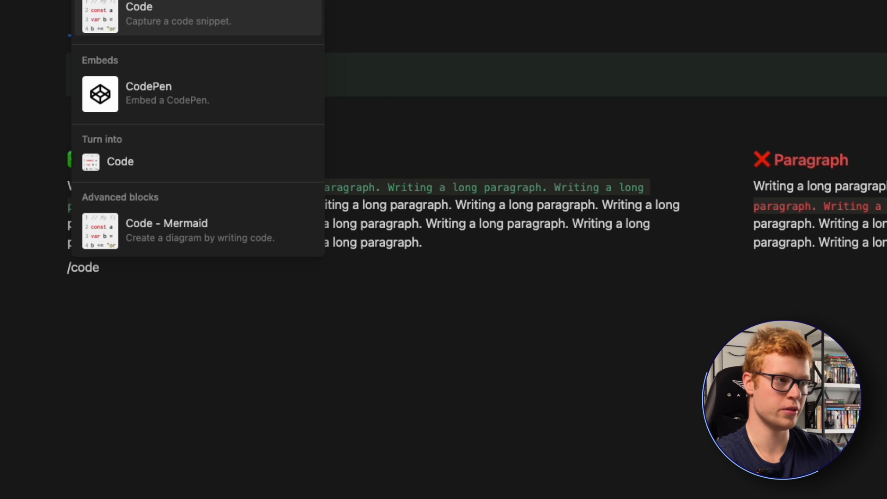
{"action": "key", "text": "Return"}
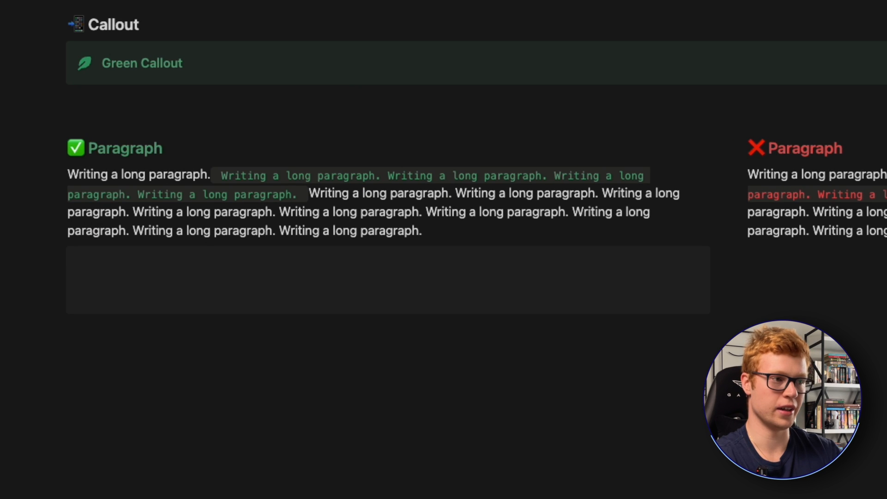
{"action": "left_click", "coordinate": [115, 260]}
{"action": "left_click", "coordinate": [125, 289]}
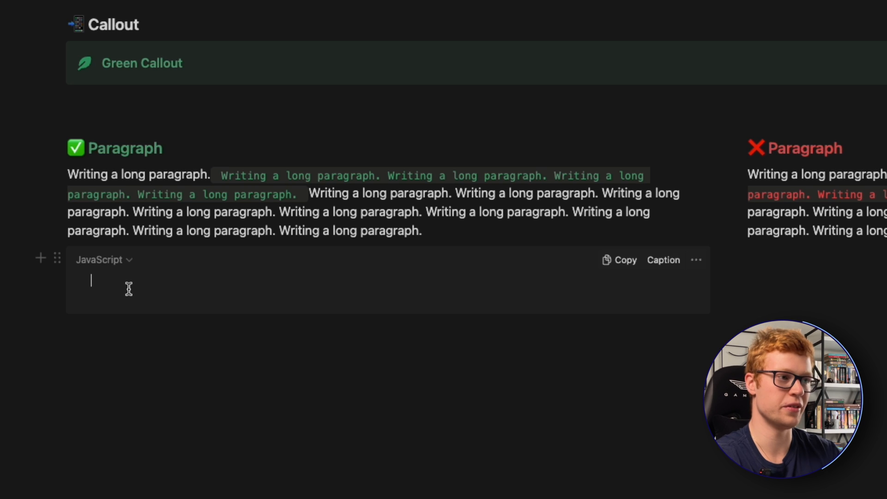
- Set the code block's language to Python
{"action": "left_click", "coordinate": [128, 262]}
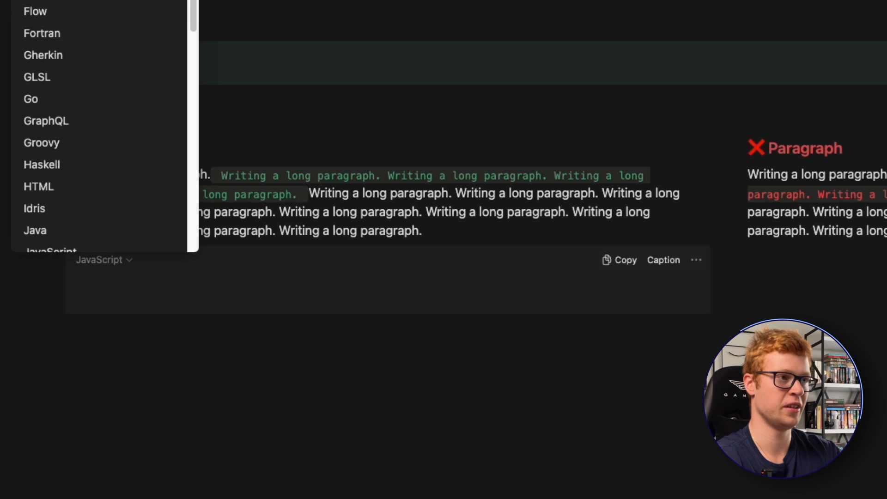
{"action": "type", "text": "pyt"}
{"action": "left_click", "coordinate": [43, 245]}
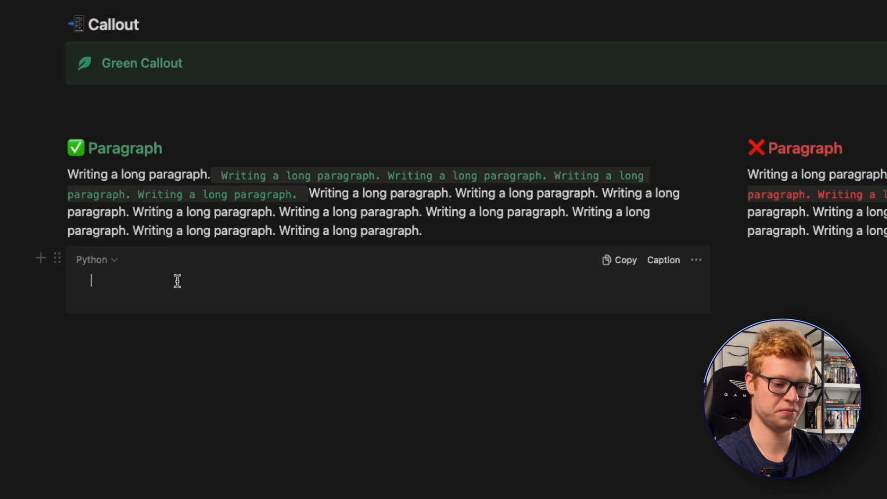
- Write the function "def hello():" with an indented print("Hello") line in the code block
{"action": "type", "text": "def "}
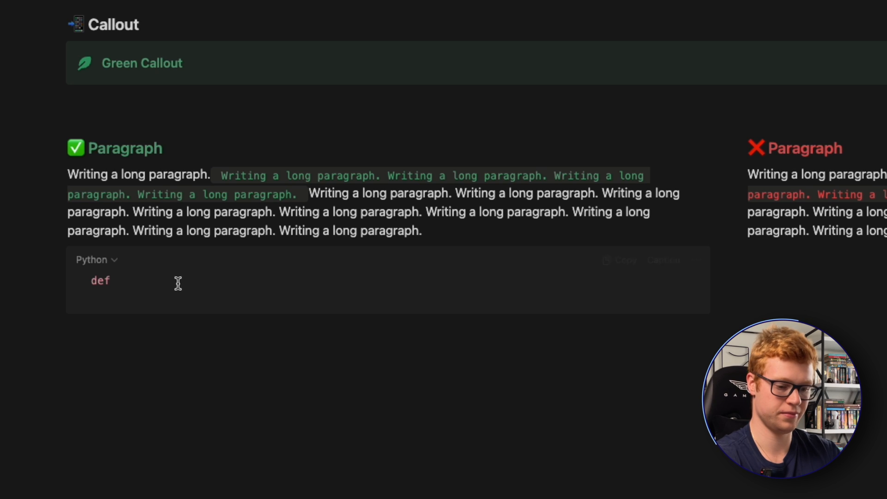
{"action": "type", "text": "hello()"}
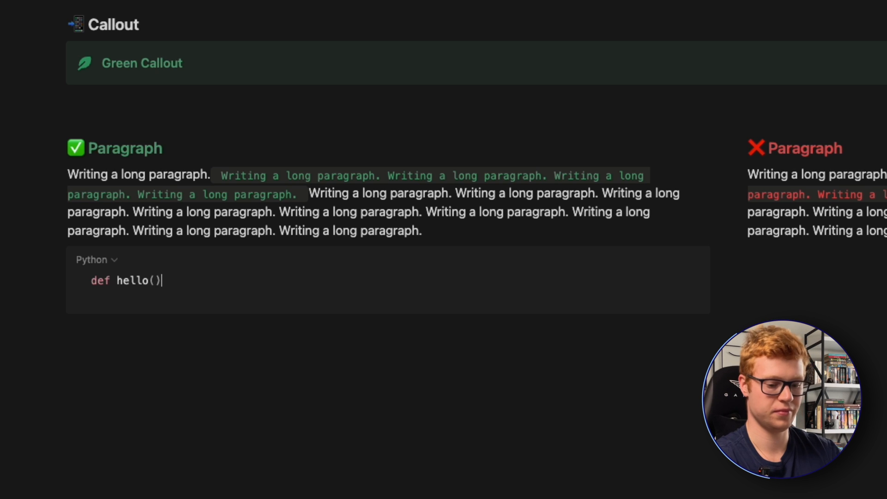
{"action": "type", "text": ":"}
{"action": "key", "text": "Return"}
{"action": "key", "text": "Tab"}
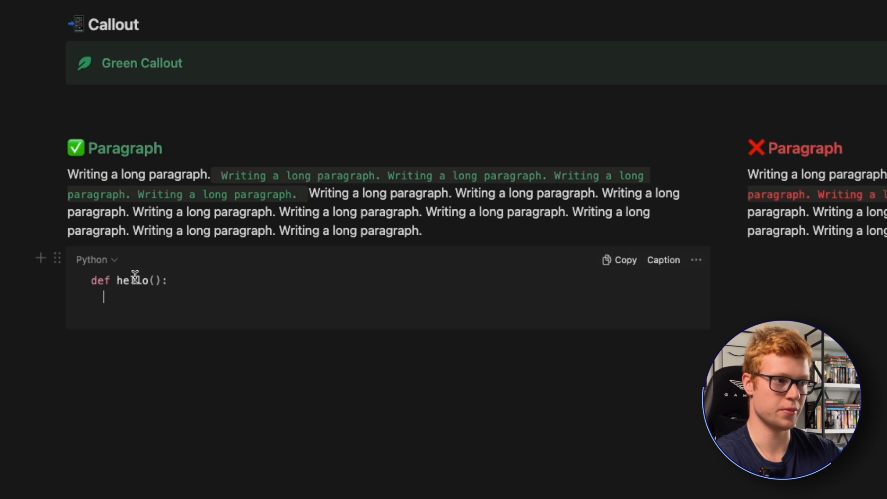
{"action": "double_click", "coordinate": [132, 282]}
{"action": "left_click", "coordinate": [102, 281]}
{"action": "left_click", "coordinate": [148, 306]}
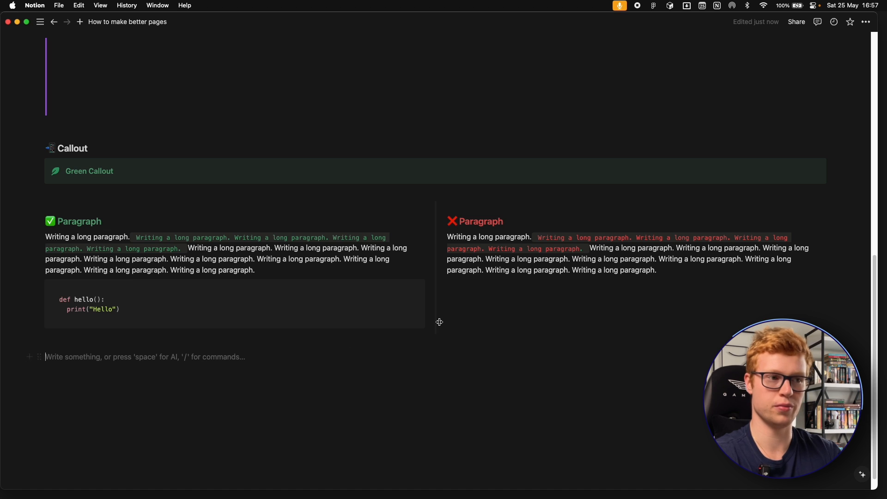
- Add a to-do reading "Review this paragraph" below the second column's paragraph, followed by an empty to-do
{"action": "left_click", "coordinate": [504, 303]}
{"action": "type", "text": "[]"}
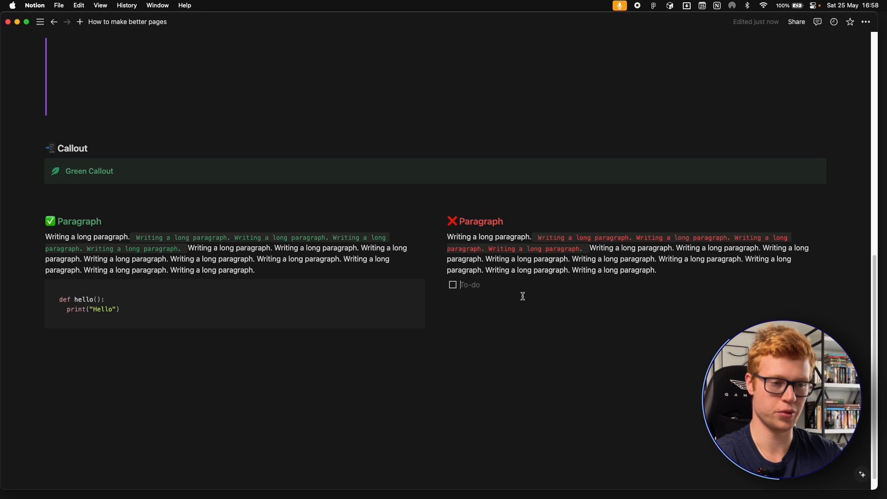
{"action": "key", "text": "BackSpace"}
{"action": "type", "text": "["}
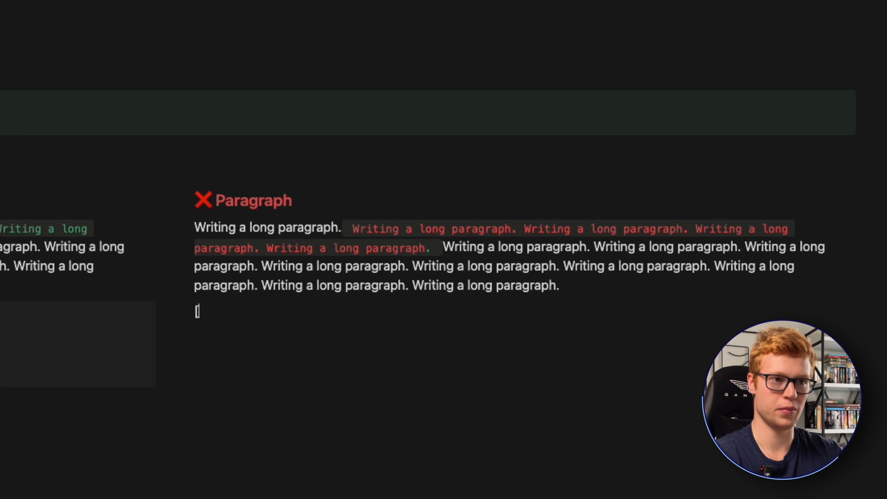
{"action": "key", "text": "space"}
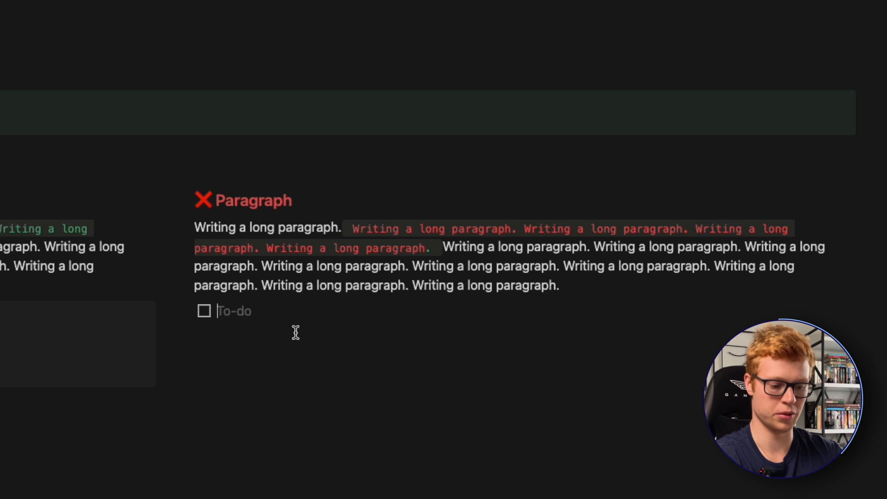
{"action": "type", "text": "Re"}
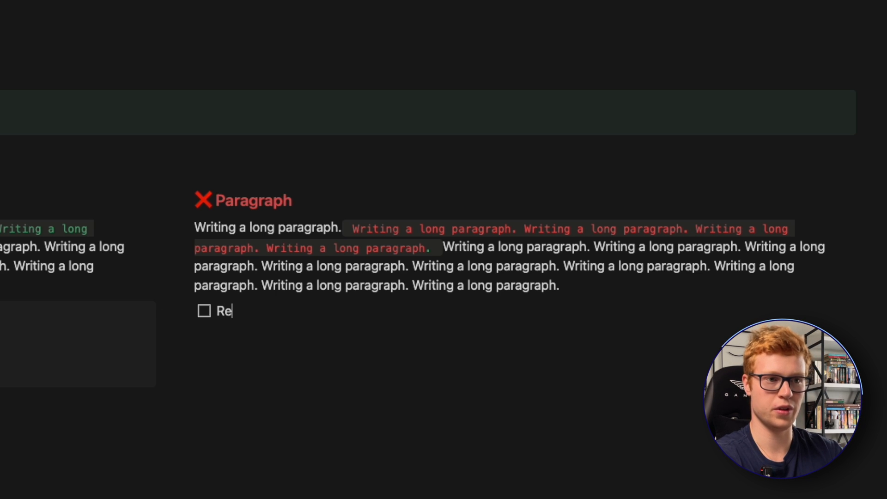
{"action": "type", "text": "view this paragraph"}
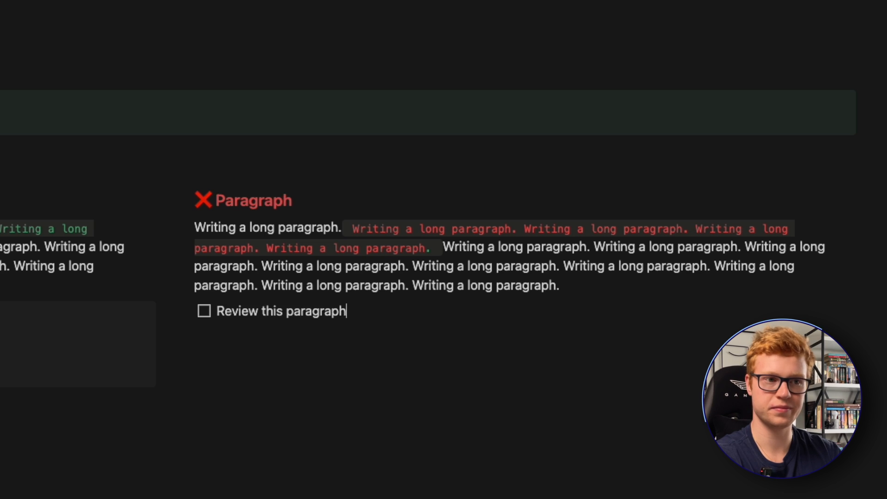
{"action": "key", "text": "Return"}
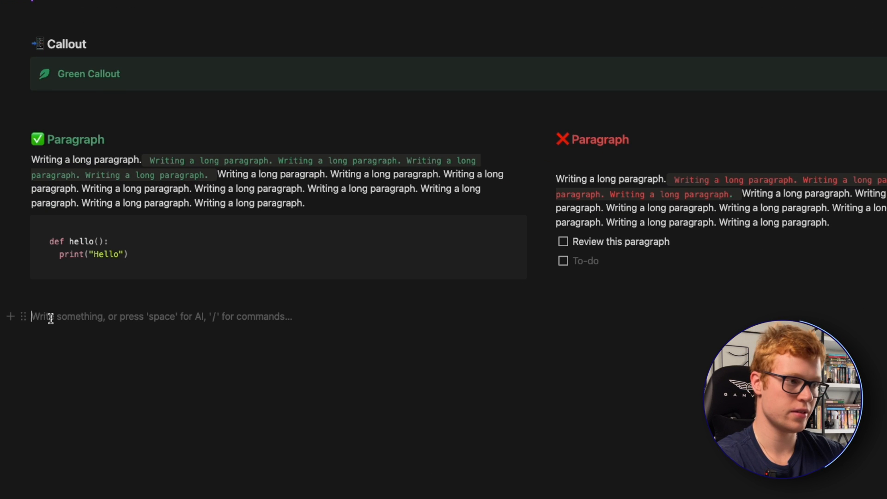
- Insert a button below the columns, named "Email Template" and with the green document icon
{"action": "type", "text": "/but"}
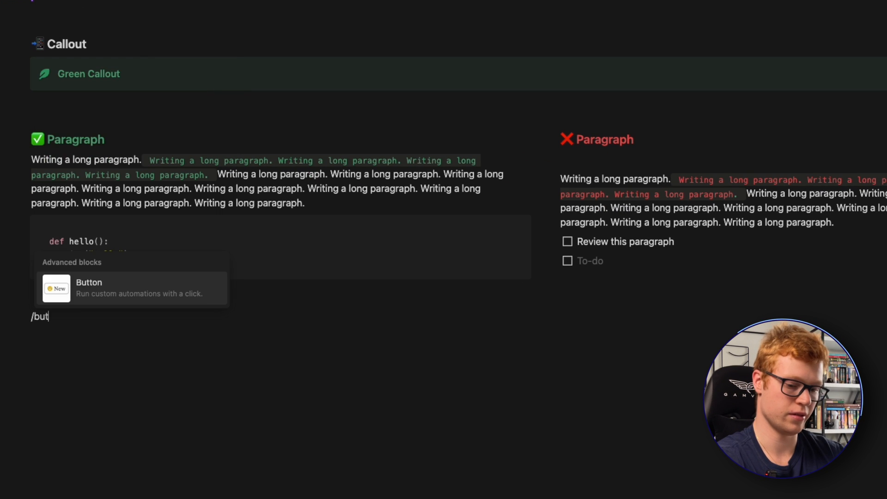
{"action": "key", "text": "Return"}
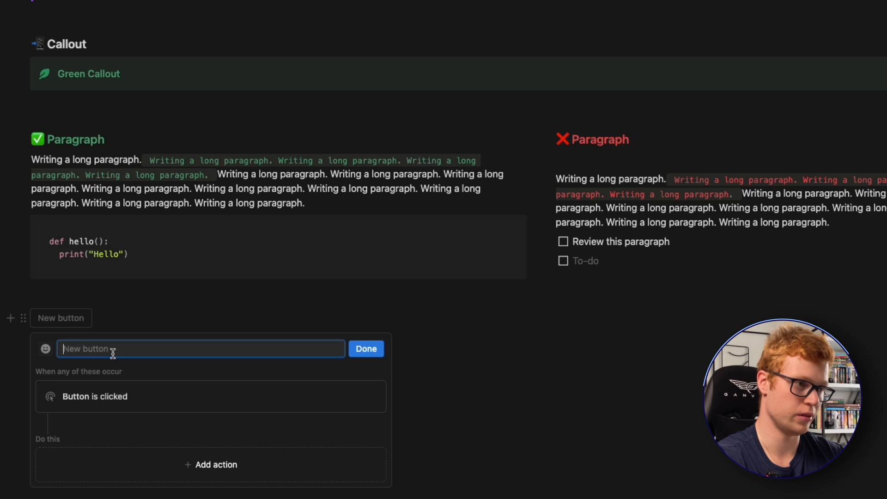
{"action": "scroll", "coordinate": [192, 394], "scroll_direction": "down", "scroll_amount": 3}
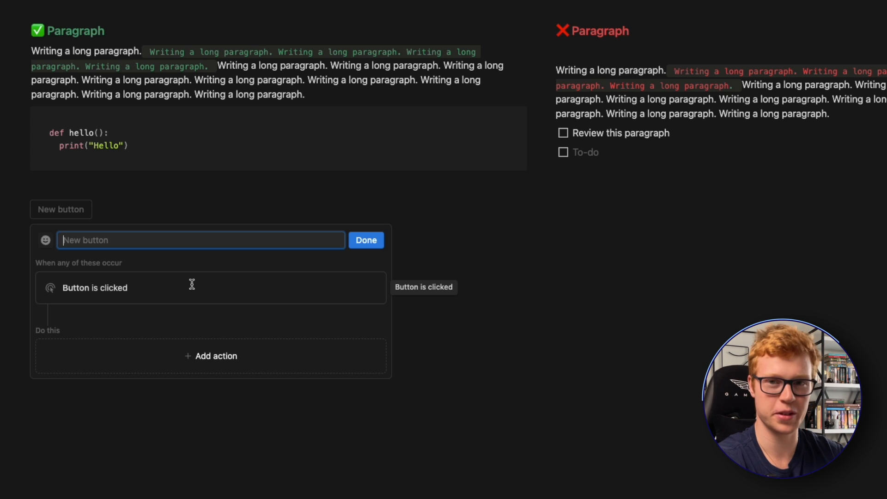
{"action": "type", "text": "Email Template"}
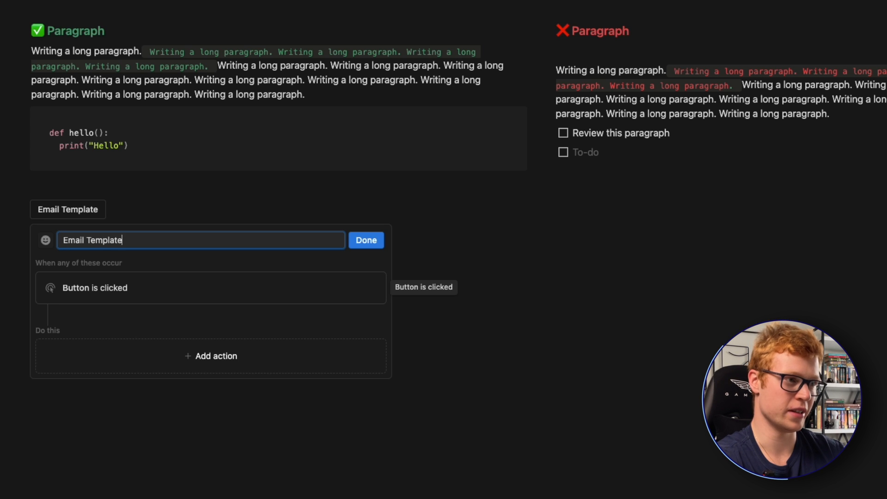
{"action": "left_click", "coordinate": [45, 240]}
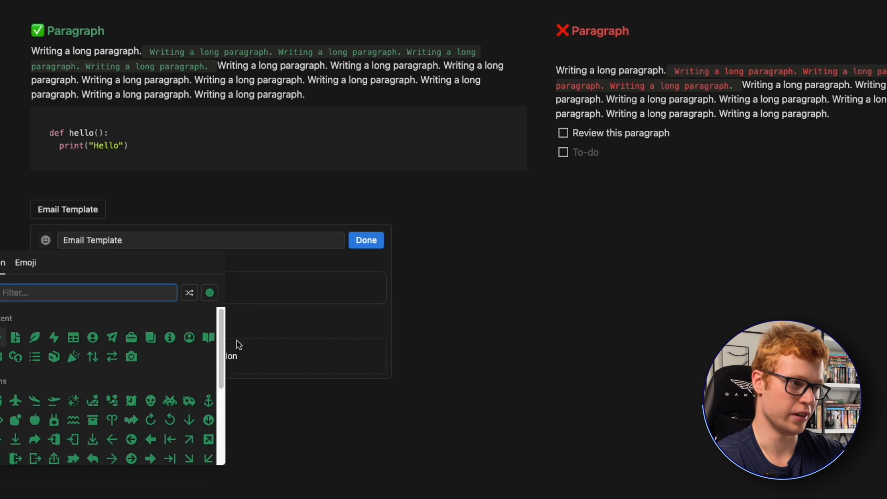
{"action": "left_click", "coordinate": [15, 334]}
- Add an Insert blocks action to the Email Template button and enter "[Greeting]" as its first line
{"action": "left_click", "coordinate": [190, 362]}
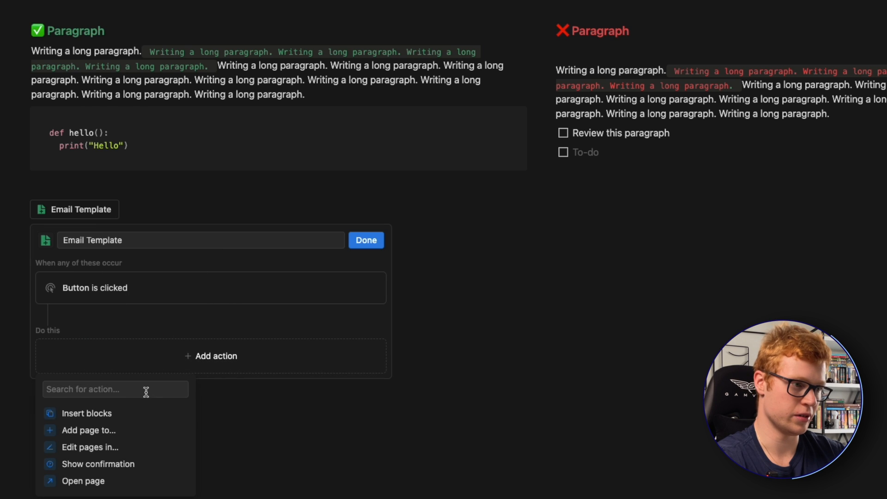
{"action": "left_click", "coordinate": [113, 414]}
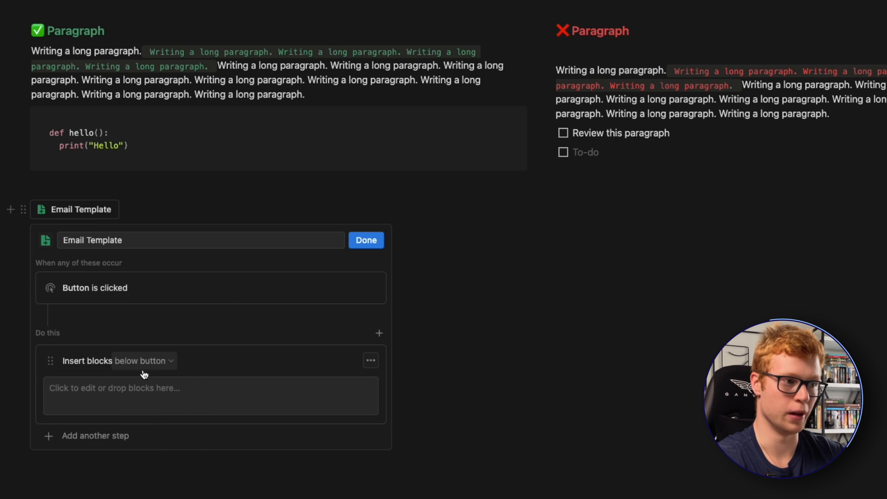
{"action": "left_click", "coordinate": [246, 393]}
{"action": "type", "text": "["}
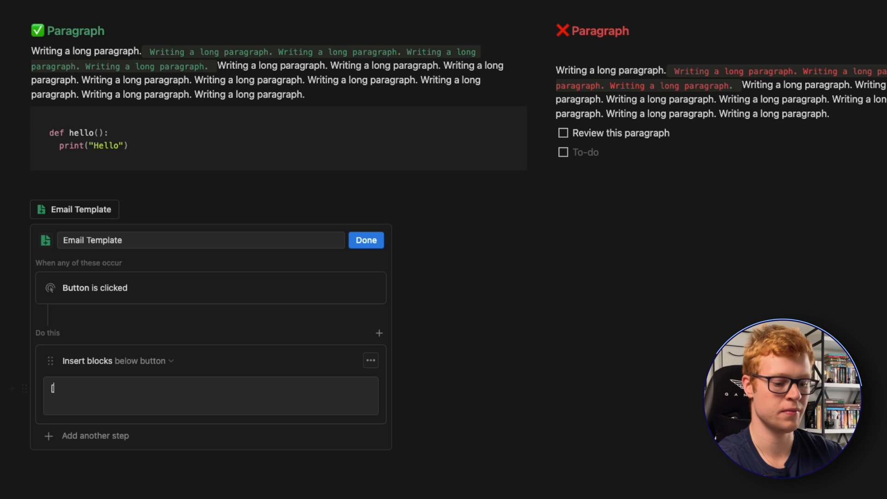
{"action": "type", "text": "g"}
{"action": "key", "text": "BackSpace"}
{"action": "type", "text": "Greeting"}
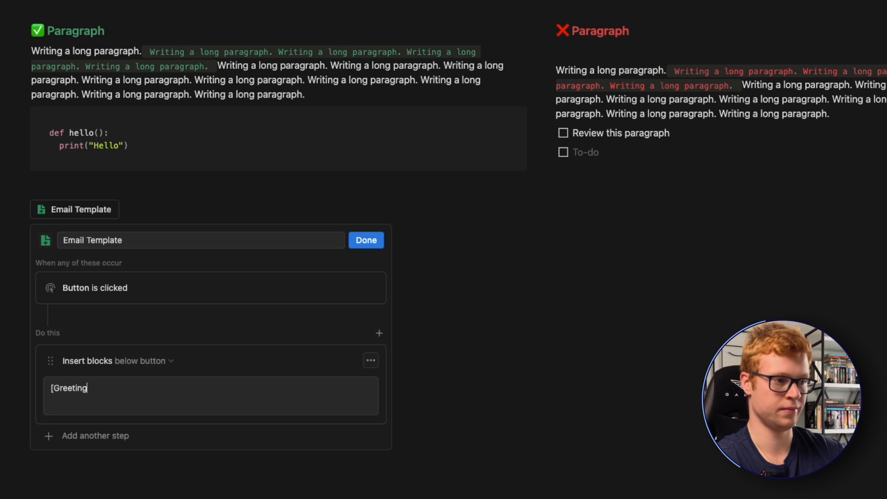
{"action": "key", "text": "Return"}
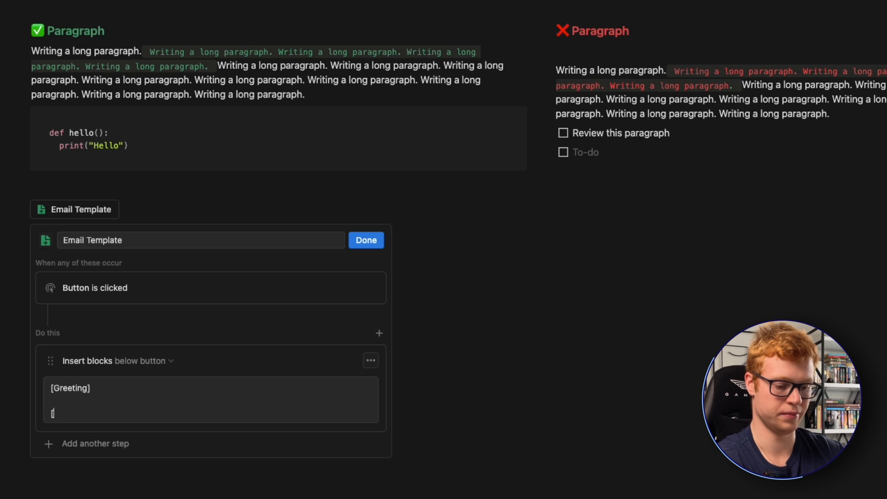
- Add the placeholder lines "[Cause of writing]" and "[Arguments for your case]" to the inserted blocks, separated by empty lines
{"action": "type", "text": "[Cause "}
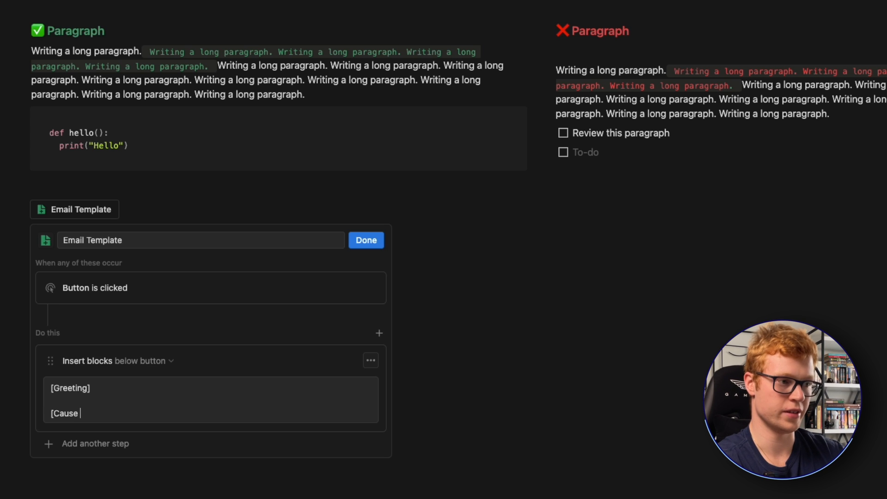
{"action": "type", "text": "of writing"}
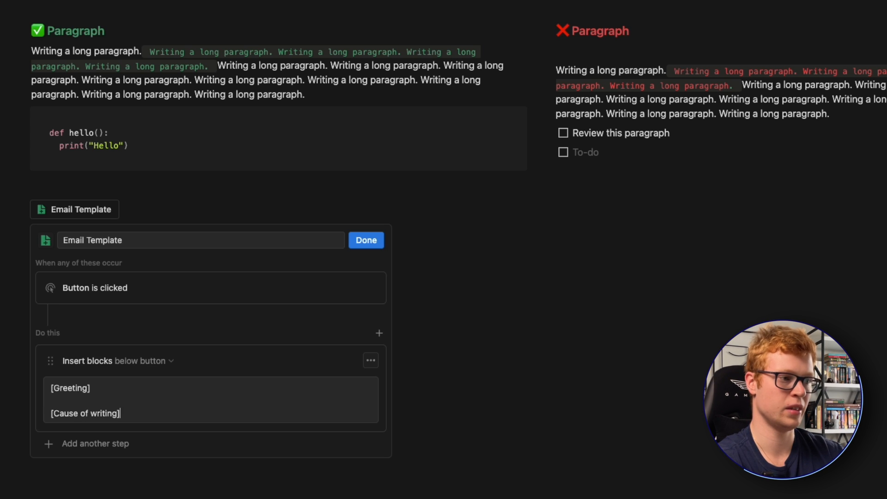
{"action": "type", "text": "]"}
{"action": "key", "text": "Return"}
{"action": "key", "text": "Return"}
{"action": "type", "text": "[A"}
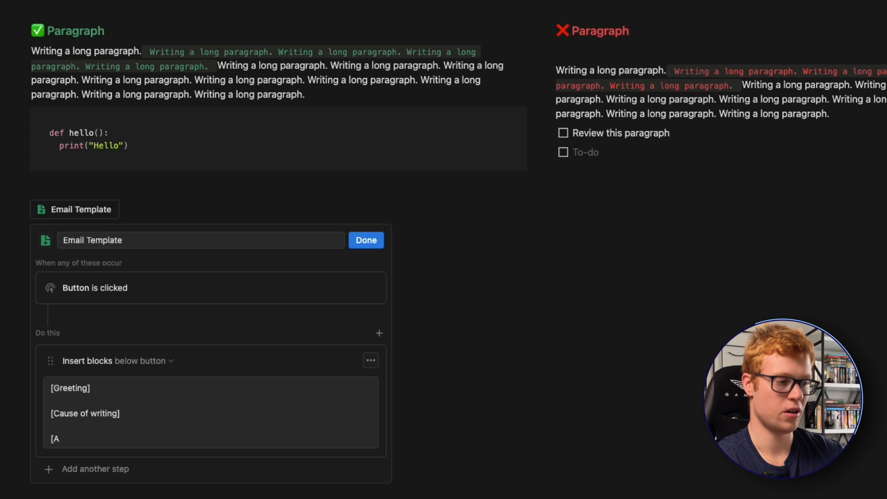
{"action": "type", "text": "rguments fo"}
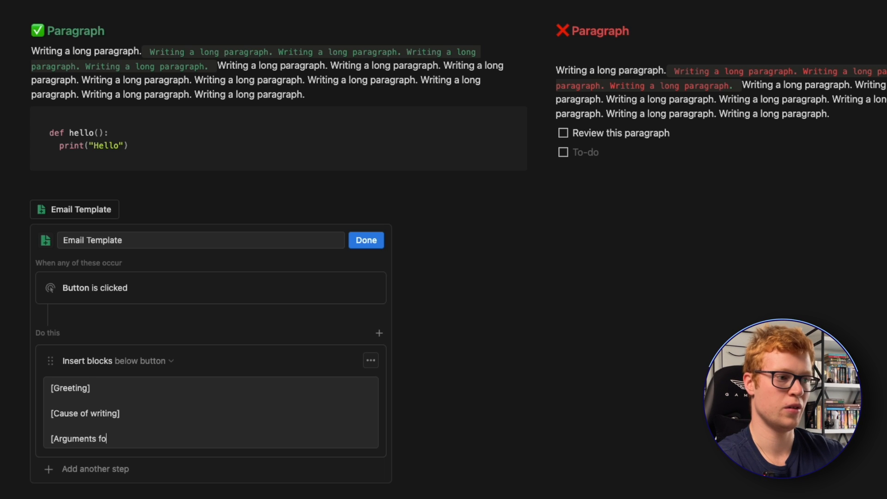
{"action": "type", "text": "r your case"}
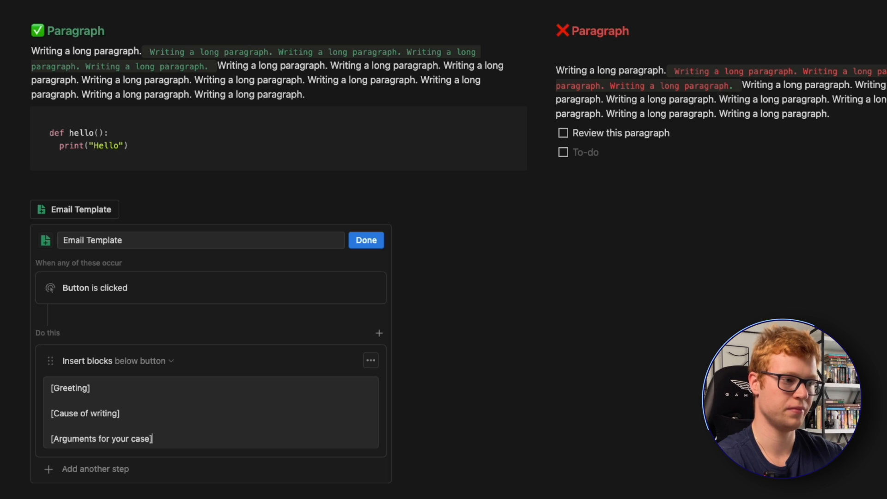
{"action": "key", "text": "Return"}
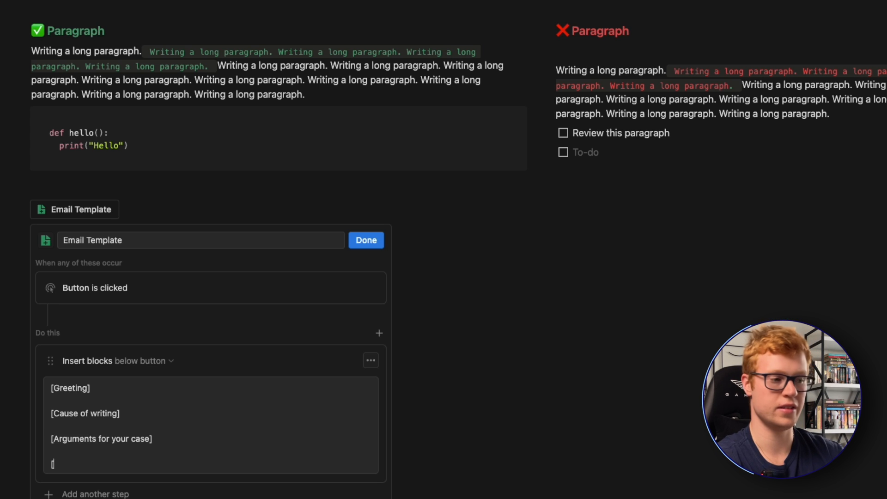
- Finish the button's template text with the lines "[Ending]" and "[Greeting]"
{"action": "type", "text": "[Ending]"}
{"action": "key", "text": "Return"}
{"action": "type", "text": "[Greeting"}
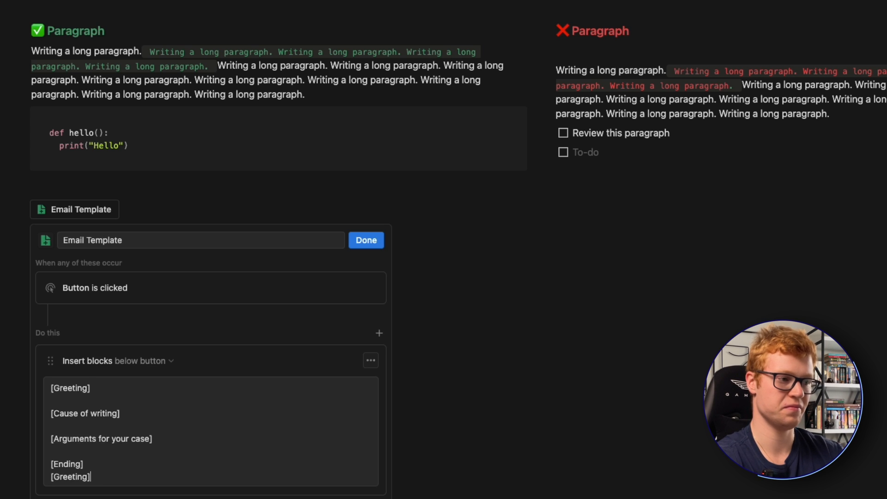
{"action": "scroll", "coordinate": [321, 360], "scroll_direction": "down", "scroll_amount": 2}
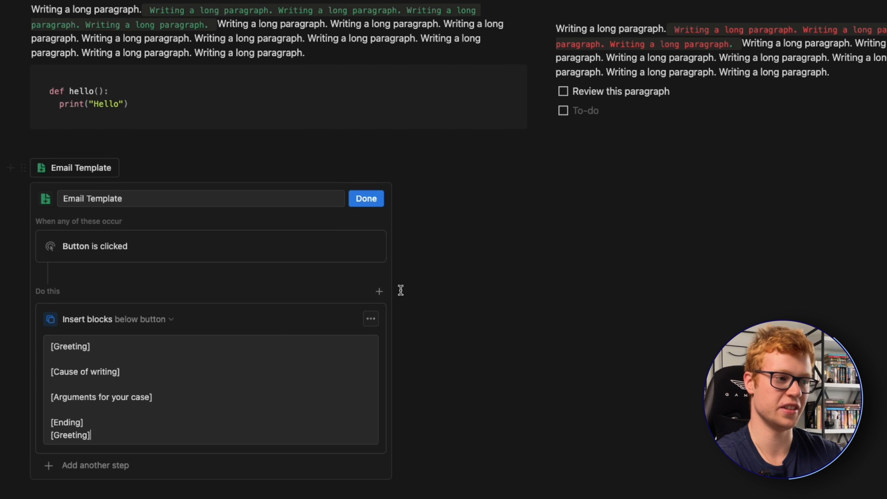
- Finish editing the Email Template button and run it to insert its placeholder lines below
{"action": "left_click", "coordinate": [361, 206]}
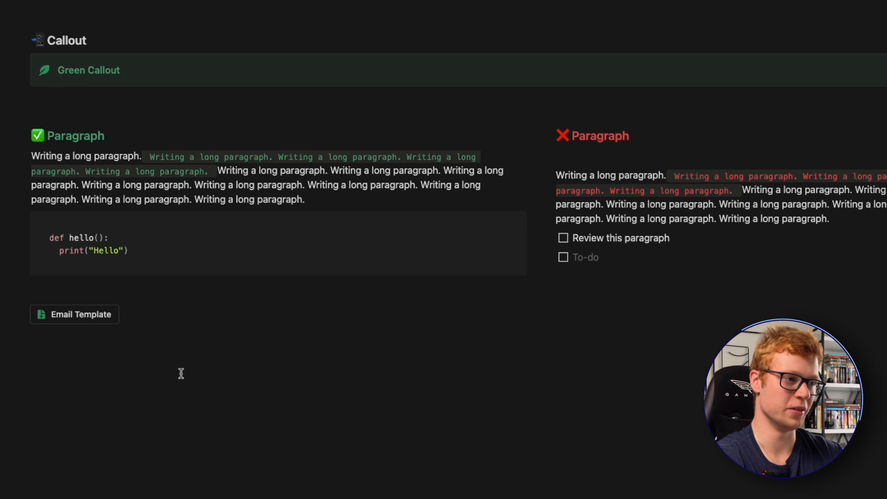
{"action": "left_click", "coordinate": [76, 314]}
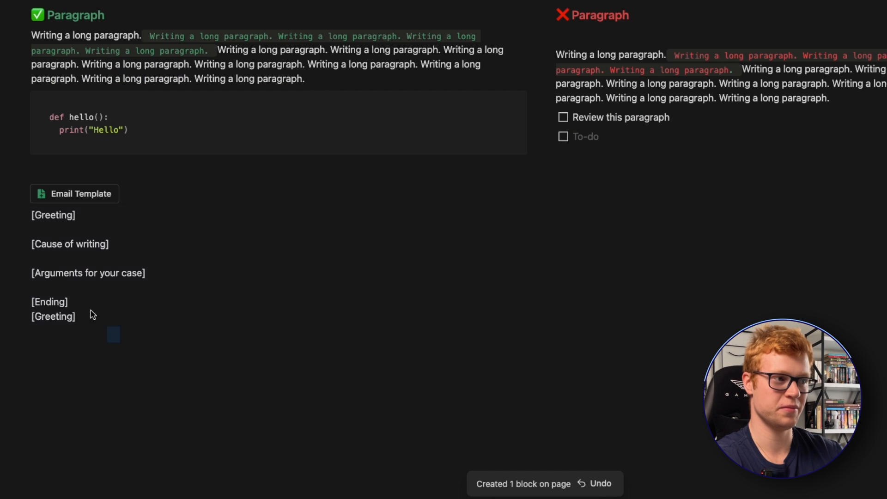
{"action": "left_click", "coordinate": [203, 355]}
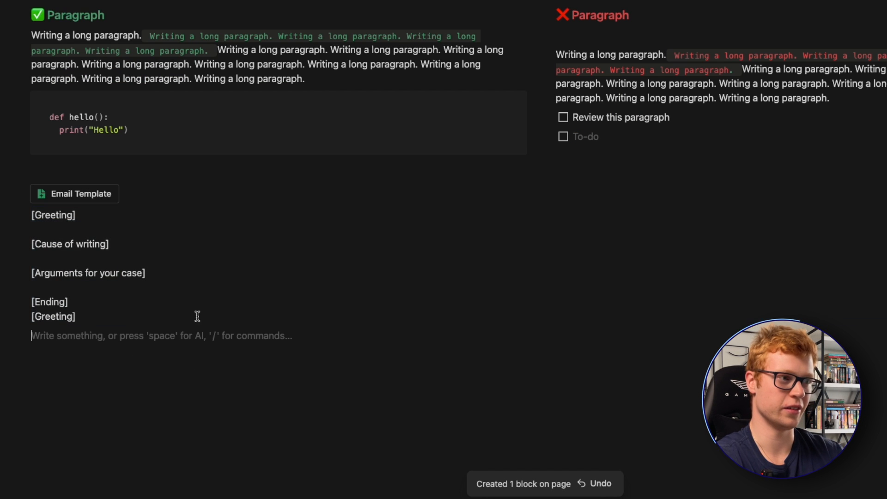
{"action": "double_click", "coordinate": [81, 211]}
{"action": "left_click", "coordinate": [100, 247]}
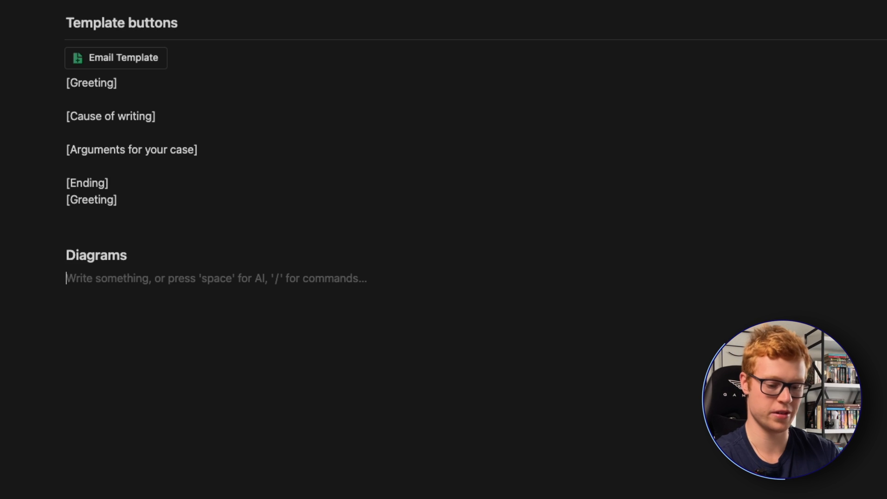
- Insert a Mermaid diagram code block under the Diagrams heading
{"action": "type", "text": "/"}
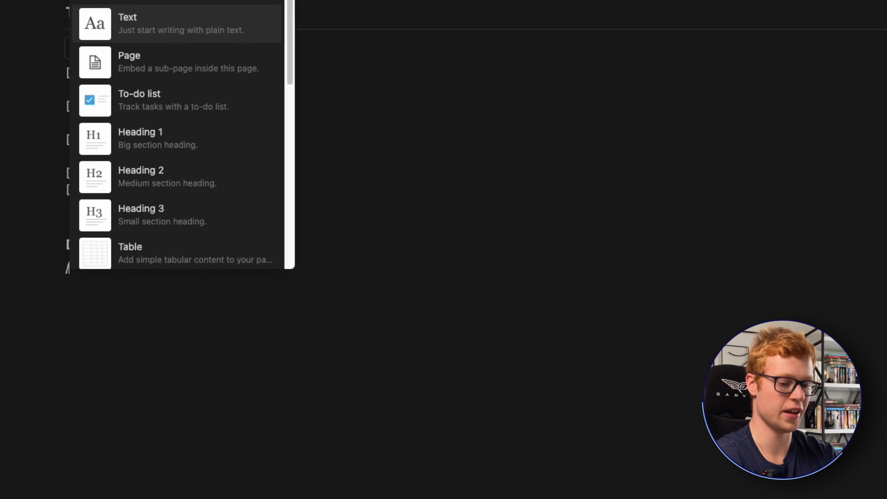
{"action": "type", "text": "dia"}
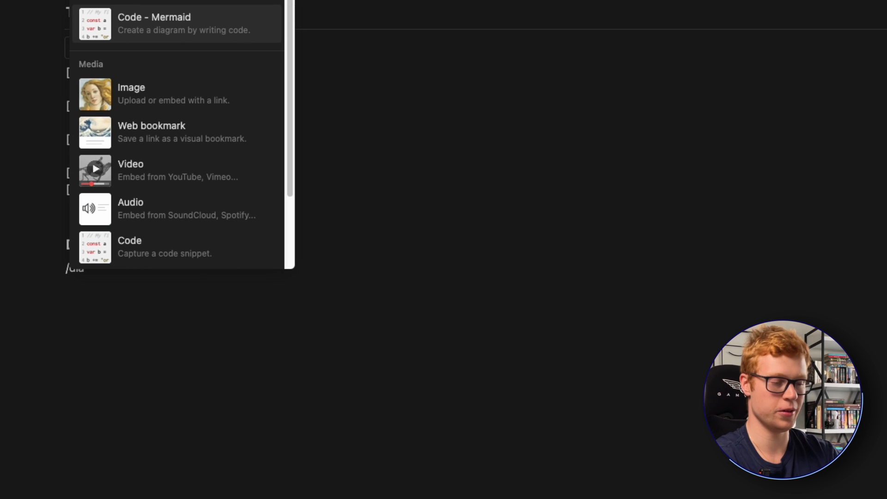
{"action": "key", "text": "Return"}
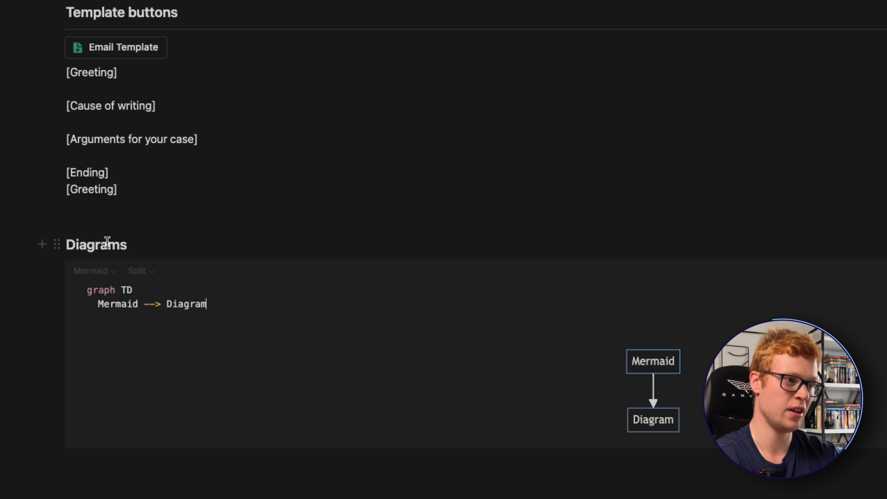
- Rename the Mermaid diagram's two nodes to COFFEE and CODE, and display the block as preview only
{"action": "double_click", "coordinate": [123, 304]}
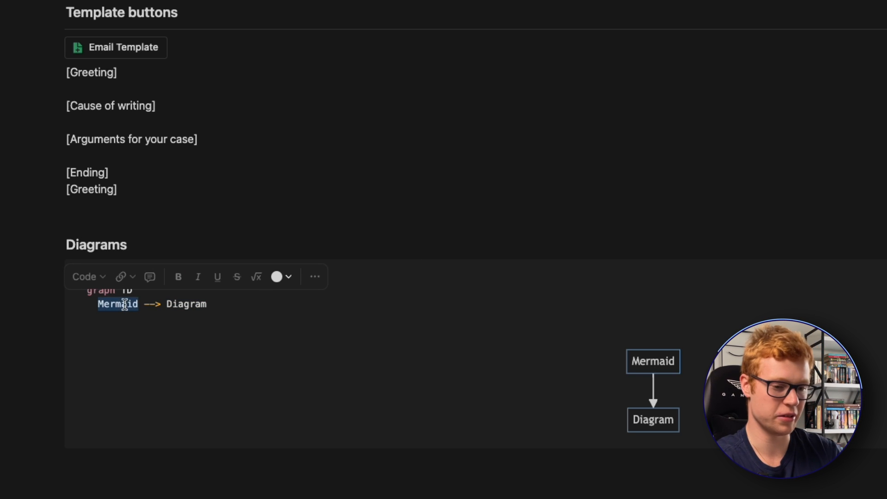
{"action": "type", "text": "COFFEE"}
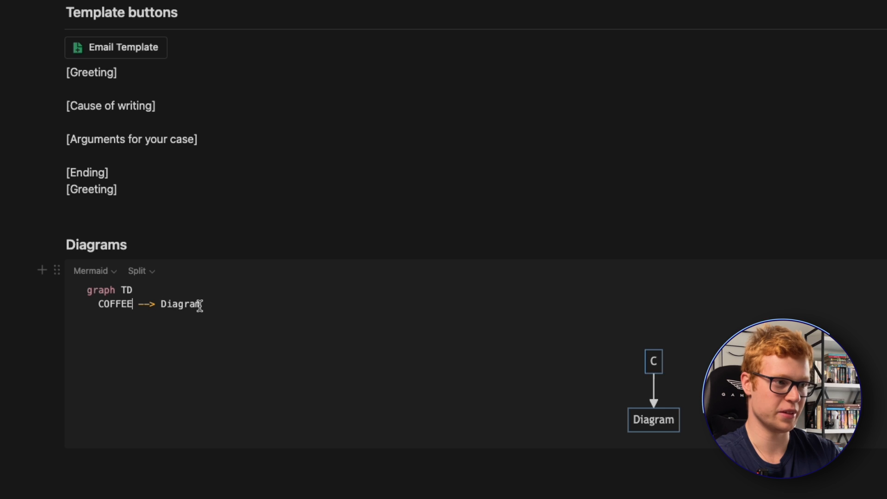
{"action": "double_click", "coordinate": [197, 304]}
{"action": "type", "text": "CODE"}
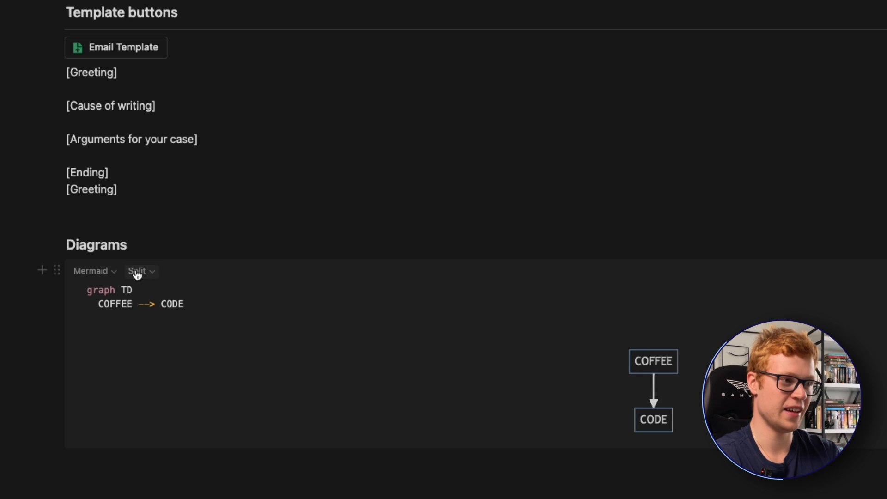
{"action": "left_click", "coordinate": [138, 273]}
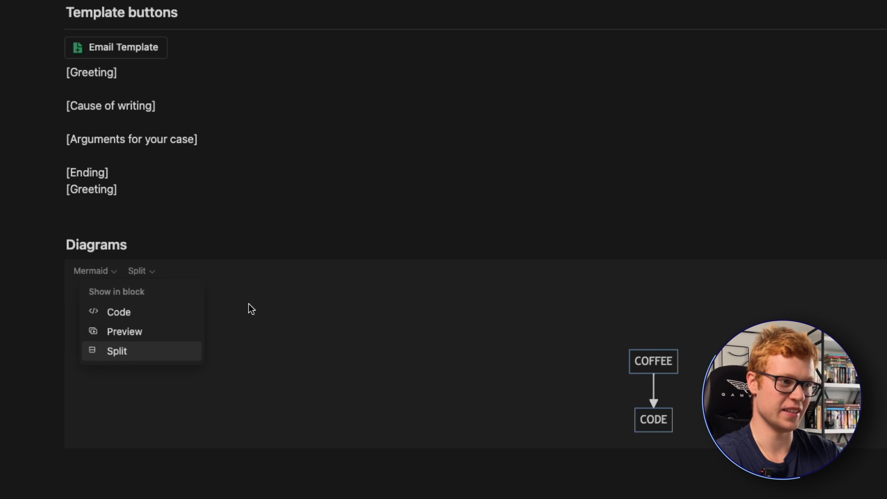
{"action": "left_click", "coordinate": [165, 336]}
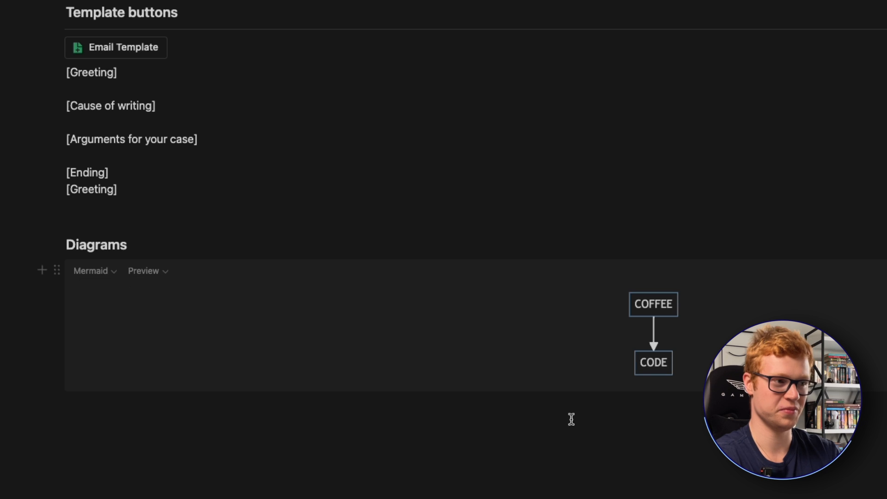
- Insert a three-column layout below the diagram and move the diagram block into its first column
{"action": "left_click", "coordinate": [236, 437]}
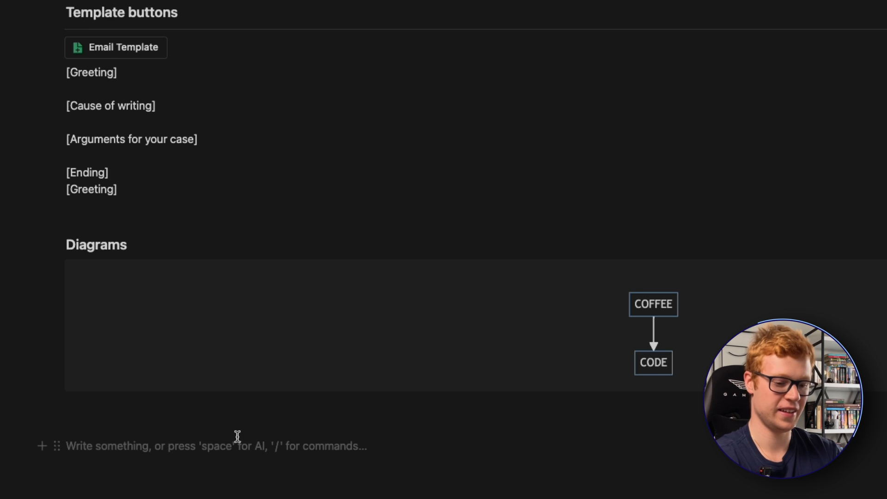
{"action": "type", "text": "/3col"}
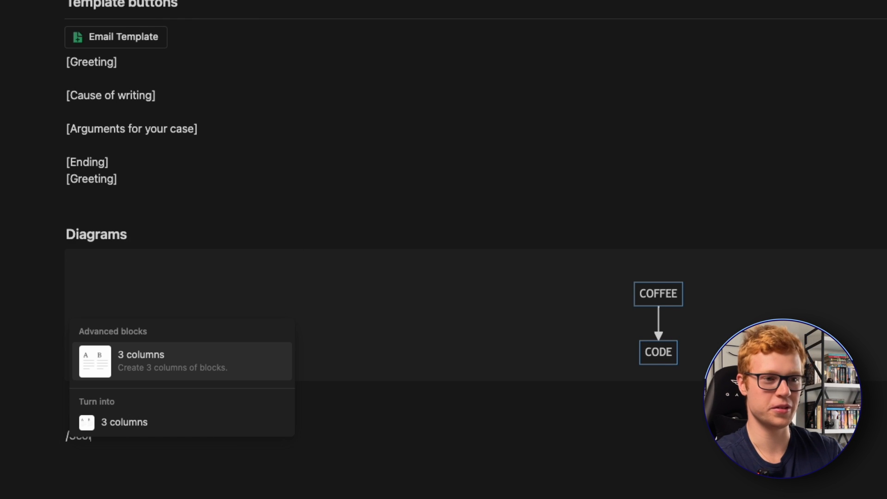
{"action": "key", "text": "Return"}
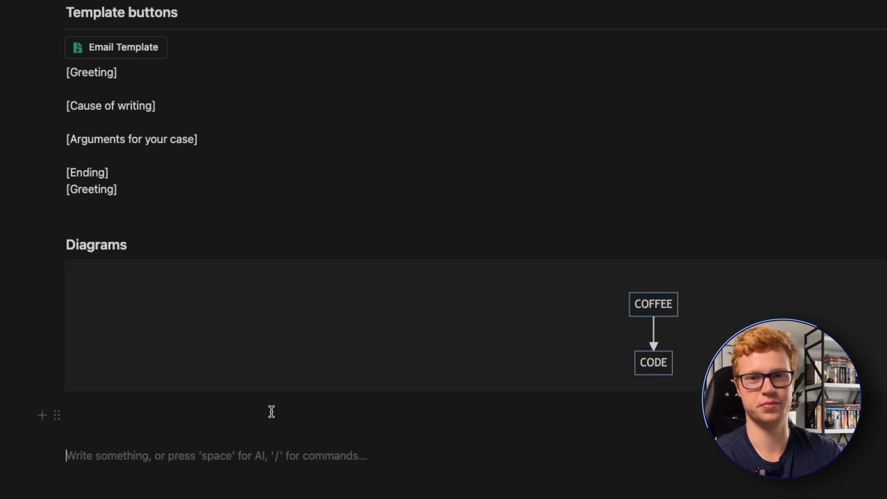
{"action": "mouse_move", "coordinate": [196, 379]}
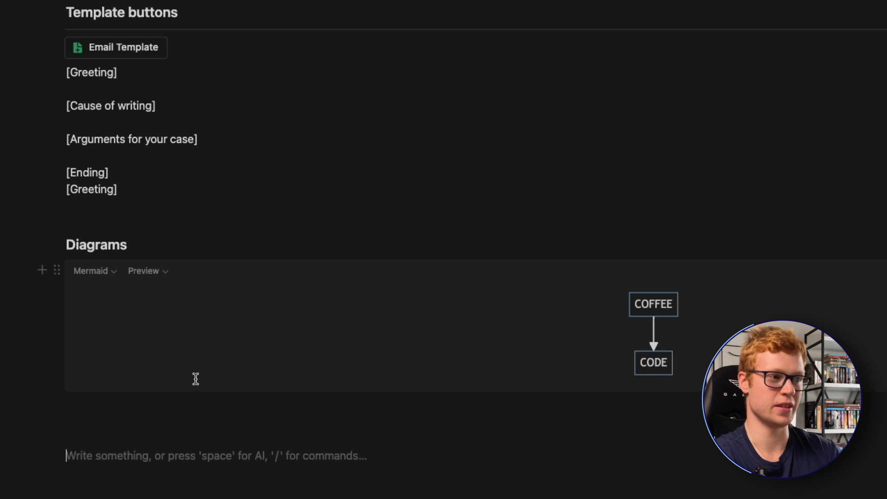
{"action": "left_click_drag", "start_coordinate": [57, 271], "coordinate": [103, 422]}
{"action": "left_click", "coordinate": [500, 376]}
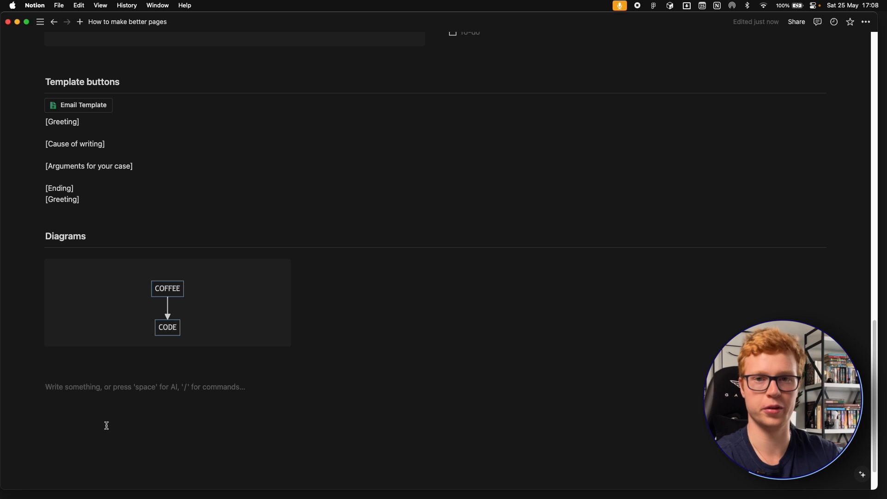
- Add an inline reminder for tomorrow at 9 AM on the empty line below the diagram
{"action": "type", "text": "@"}
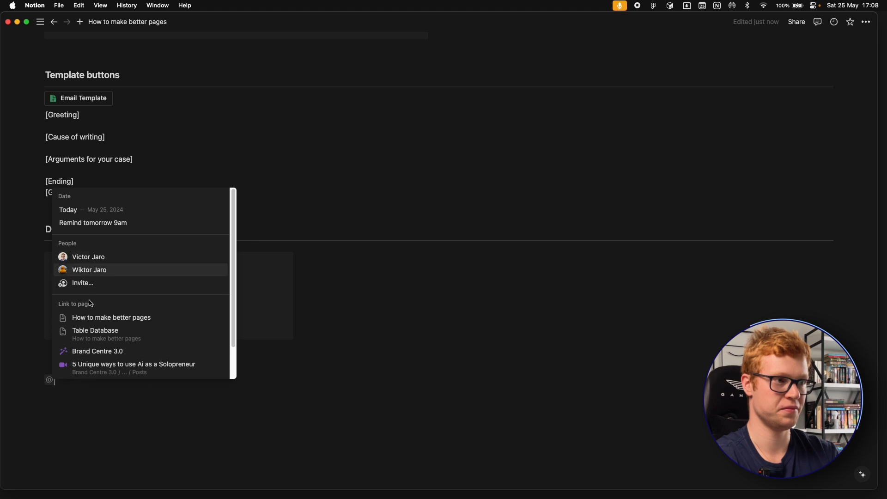
{"action": "left_click", "coordinate": [105, 224]}
{"action": "left_click", "coordinate": [151, 404]}
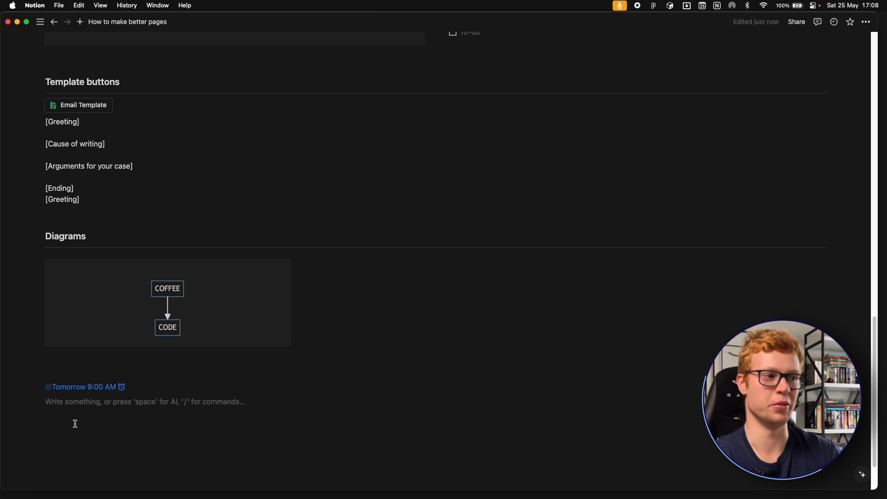
- Move the reminder under the to-dos in the red Paragraph column and delete the empty to-do above it
{"action": "scroll", "coordinate": [246, 431], "scroll_direction": "up", "scroll_amount": 1}
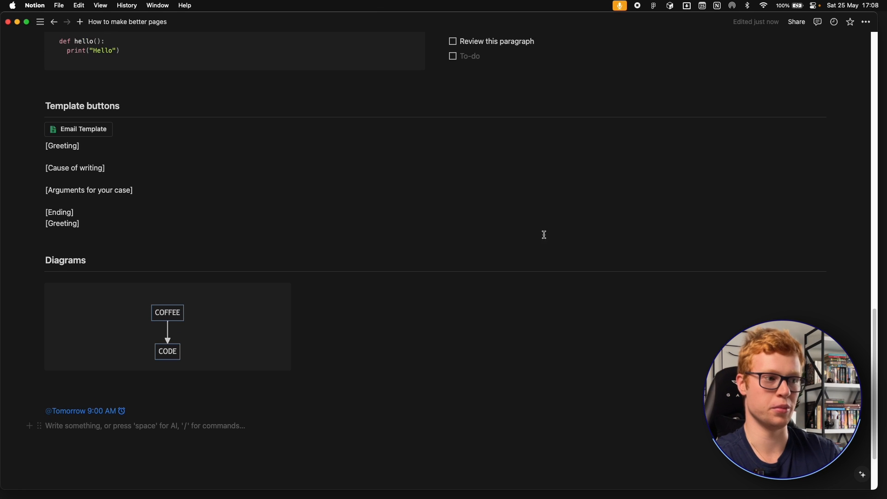
{"action": "left_click", "coordinate": [40, 411]}
{"action": "left_click", "coordinate": [40, 410]}
{"action": "left_click_drag", "start_coordinate": [40, 410], "coordinate": [471, 179]}
{"action": "scroll", "coordinate": [429, 269], "scroll_direction": "up", "scroll_amount": 2}
{"action": "left_click", "coordinate": [488, 158]}
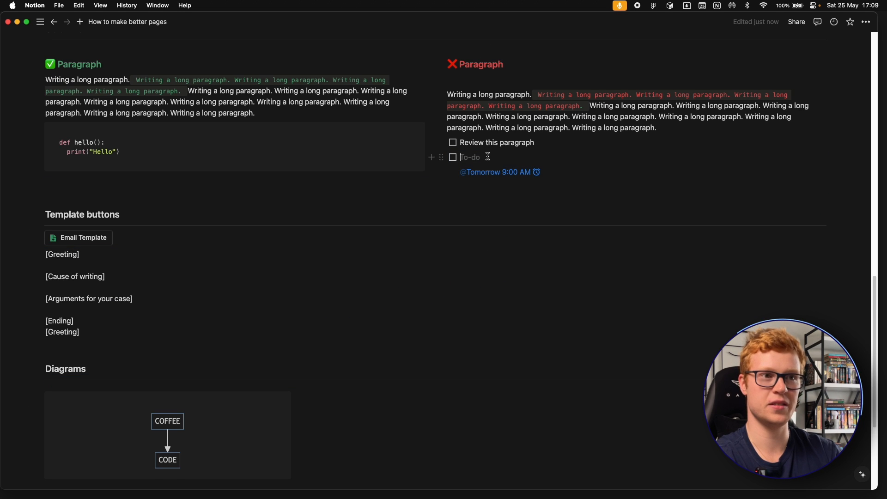
{"action": "key", "text": "BackSpace"}
{"action": "key", "text": "BackSpace"}
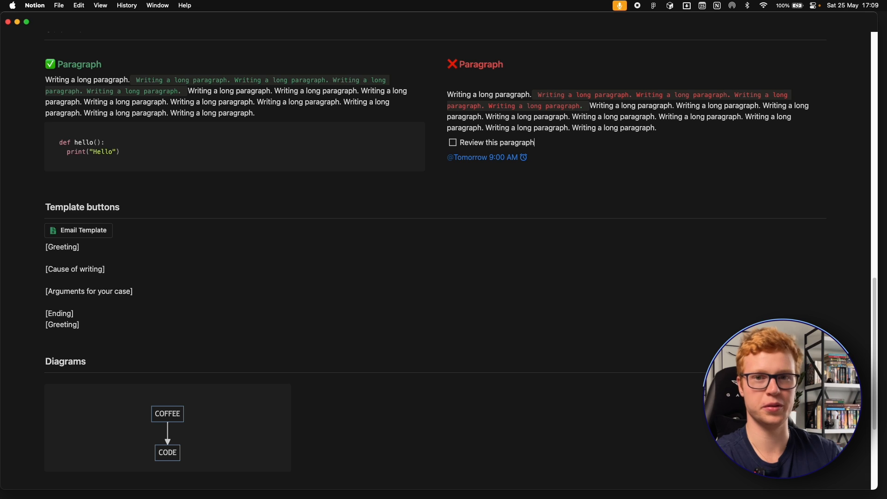
- Create a sub-page titled "Page 1" on the empty line below the diagram
{"action": "scroll", "coordinate": [239, 410], "scroll_direction": "down", "scroll_amount": 3}
{"action": "left_click", "coordinate": [239, 410]}
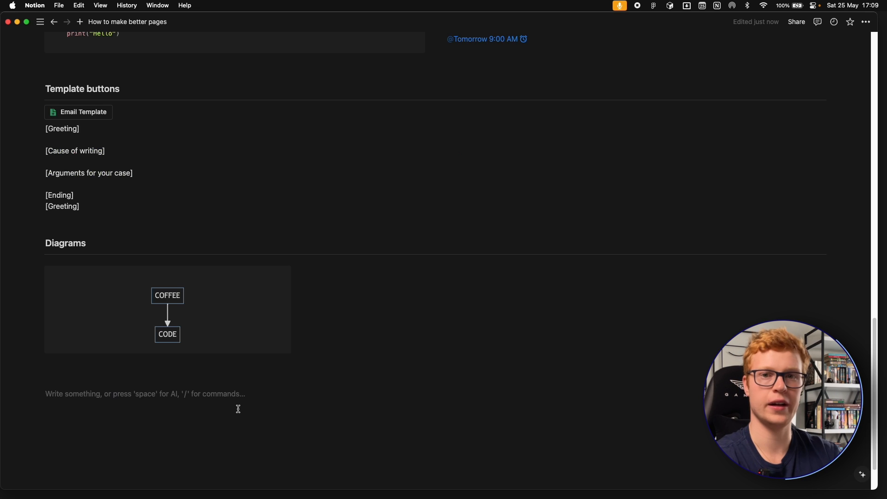
{"action": "type", "text": "/pag"}
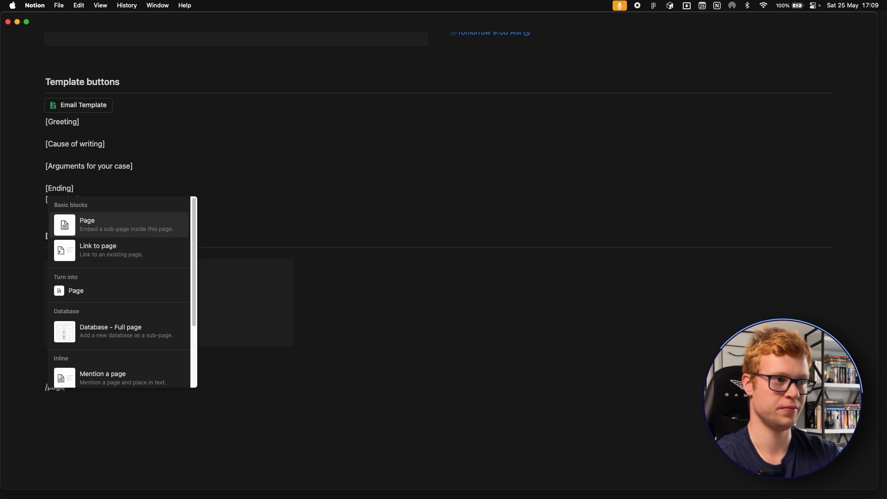
{"action": "type", "text": "e"}
{"action": "key", "text": "Return"}
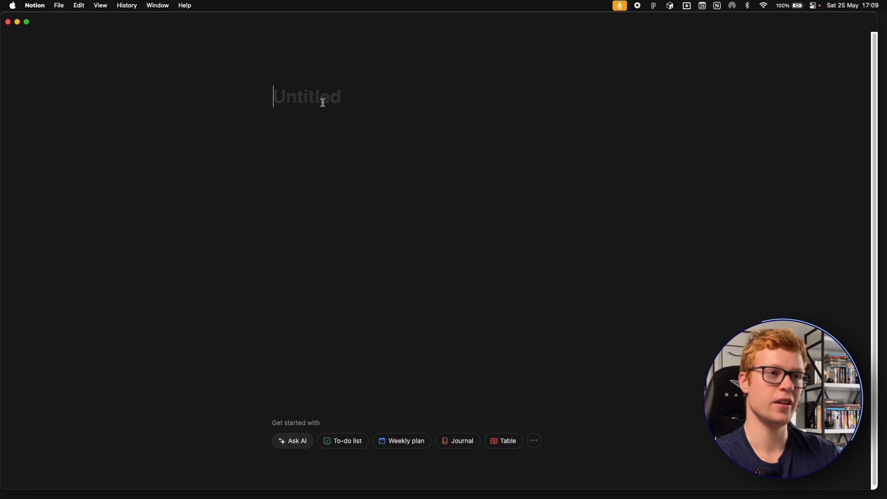
{"action": "type", "text": "Page 1"}
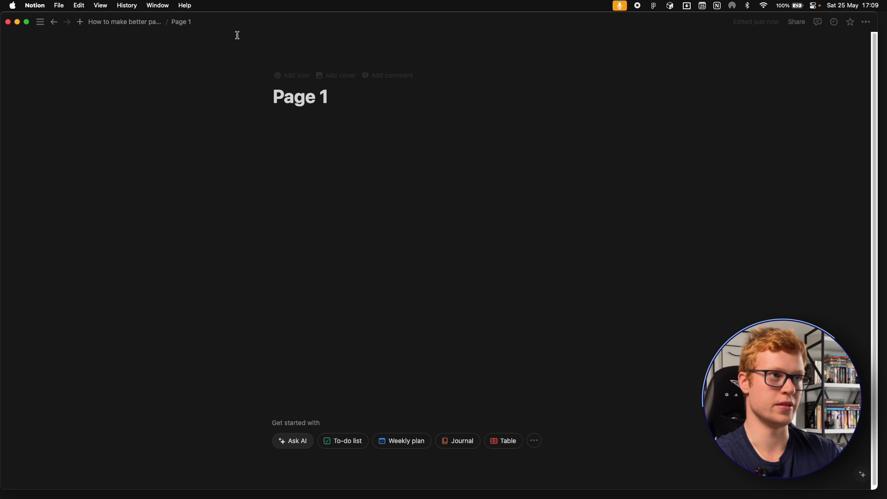
- Return to the "How to make better pages" page and create a sub-page titled "Page 2" below Page 1
{"action": "left_click", "coordinate": [153, 22]}
{"action": "scroll", "coordinate": [329, 341], "scroll_direction": "down", "scroll_amount": 20}
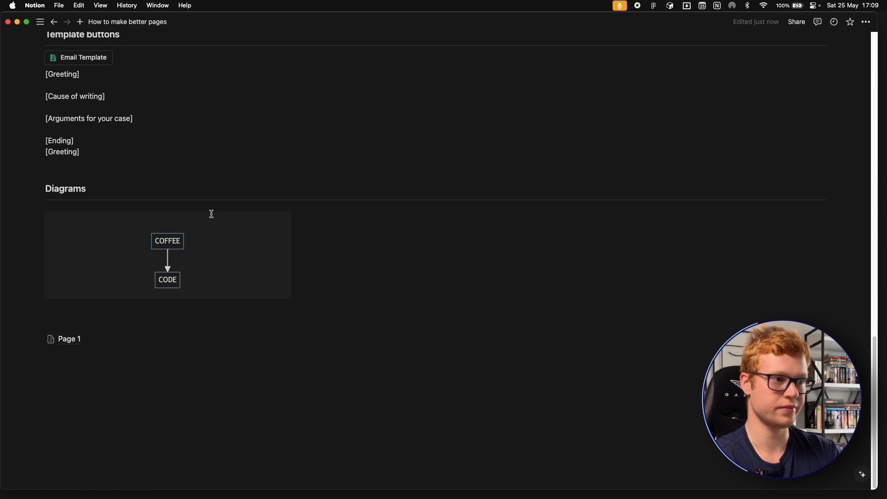
{"action": "left_click", "coordinate": [109, 422]}
{"action": "type", "text": "/page"}
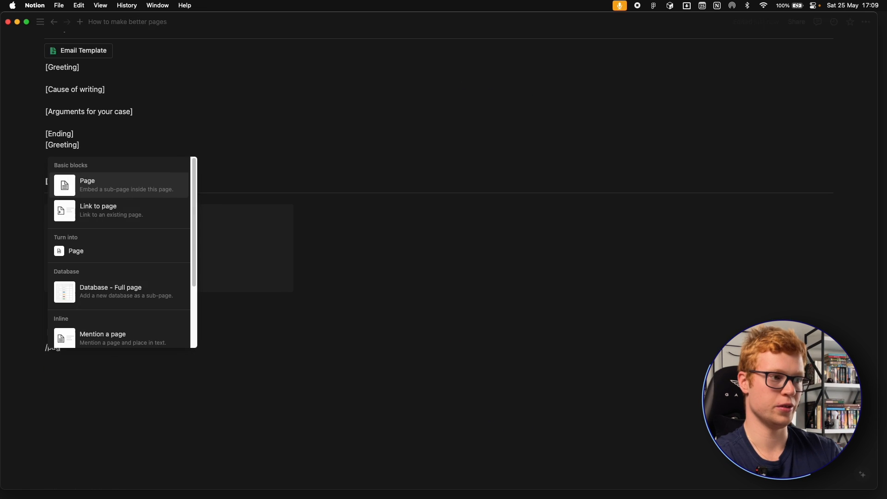
{"action": "key", "text": "Return"}
{"action": "type", "text": "Page 2"}
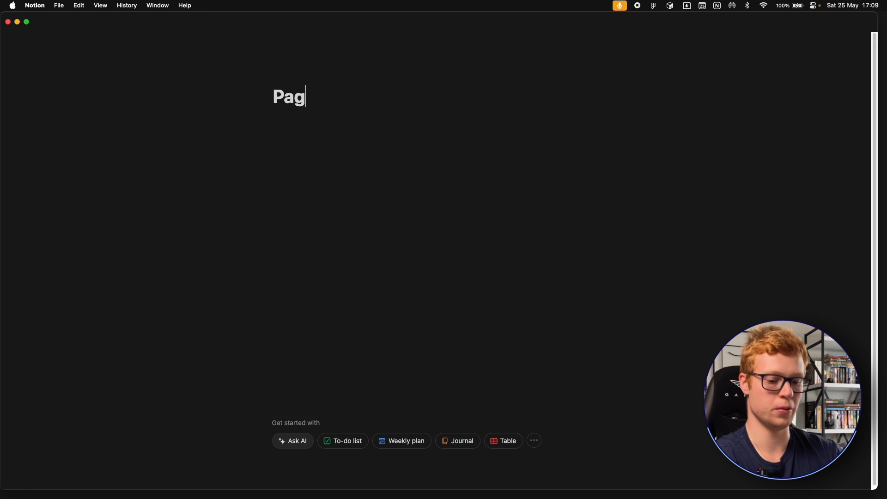
{"action": "key", "text": "Return"}
- Go back to the "How to make better pages" page and move the new sub-page link up the page
{"action": "left_click", "coordinate": [163, 24]}
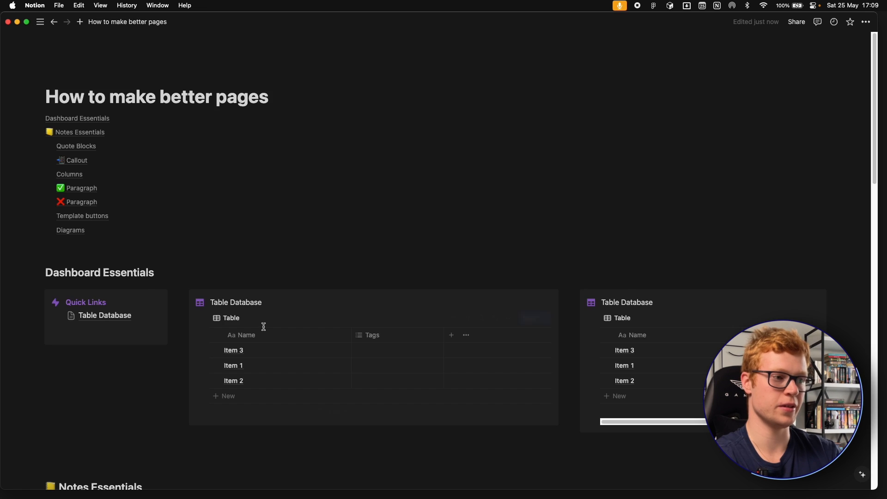
{"action": "scroll", "coordinate": [268, 313], "scroll_direction": "down", "scroll_amount": 20}
{"action": "left_click_drag", "start_coordinate": [87, 376], "coordinate": [76, 266]}
{"action": "scroll", "coordinate": [162, 309], "scroll_direction": "up", "scroll_amount": 20}
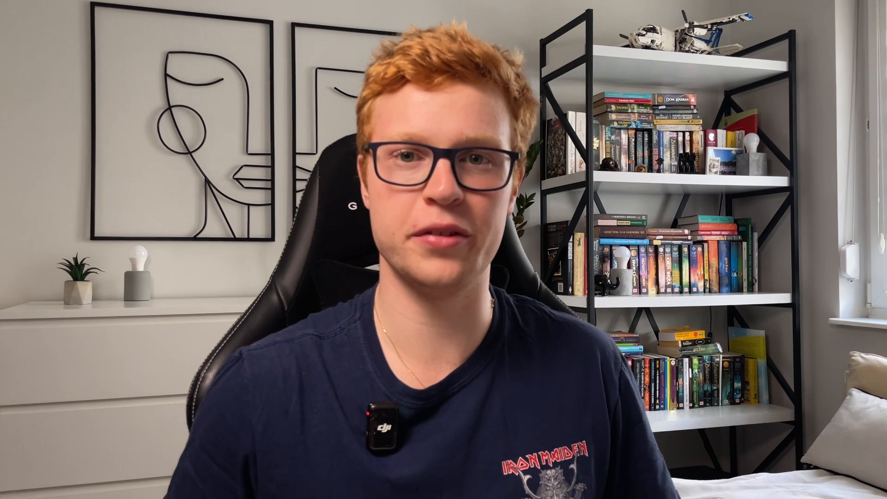